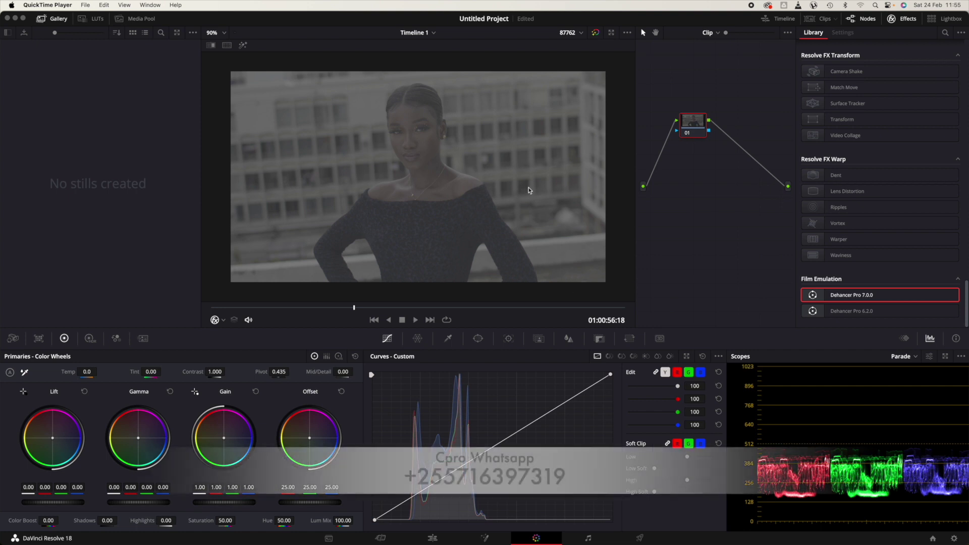
Step: Apply Dehancer Pro 7.0.0 from the Effects Library to node 01
scroll(529, 190, "up", 3)
scroll(530, 190, "down", 5)
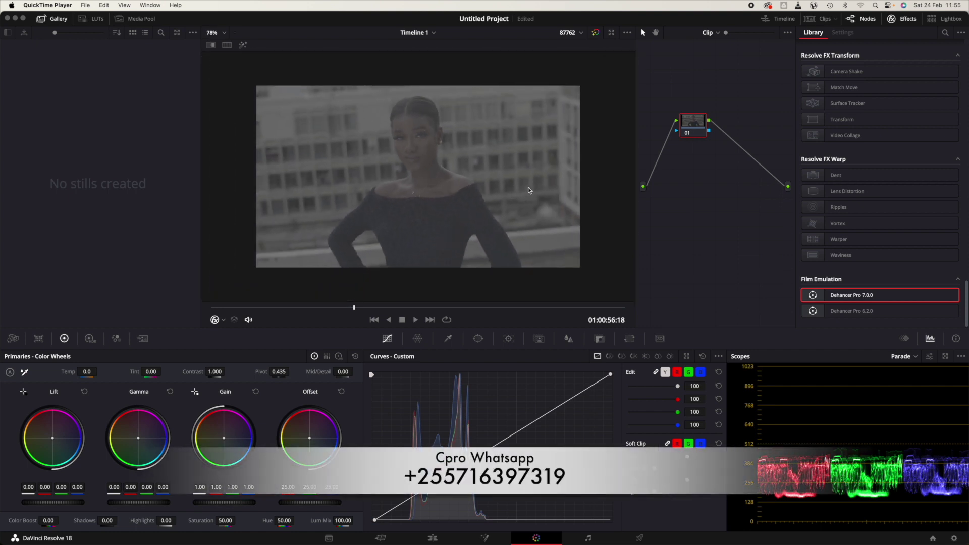
scroll(529, 190, "up", 1)
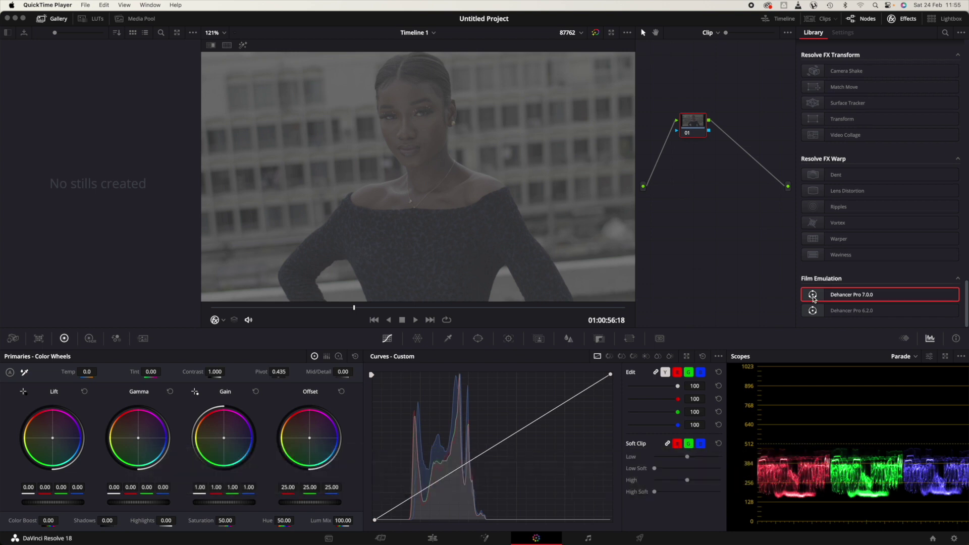
left_click(812, 297)
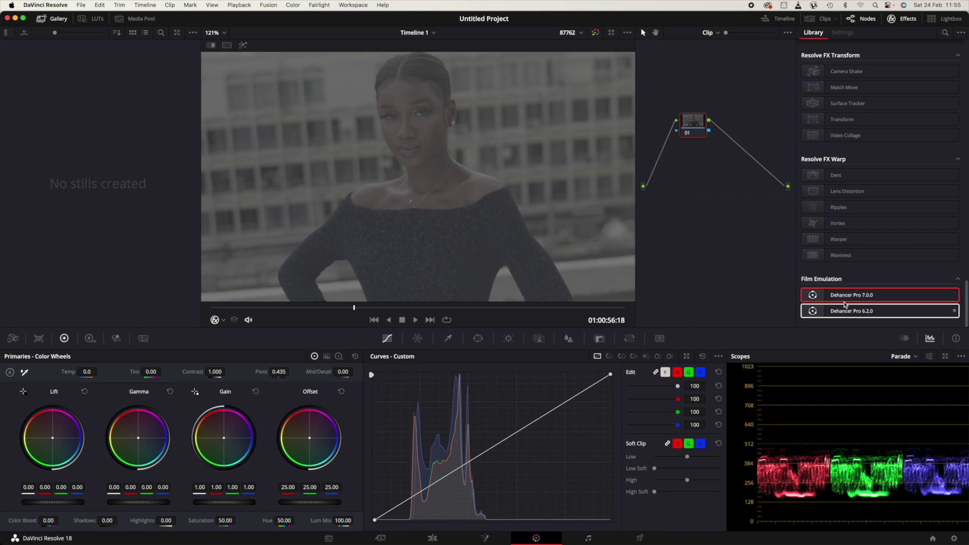
left_click_drag(845, 296, 692, 124)
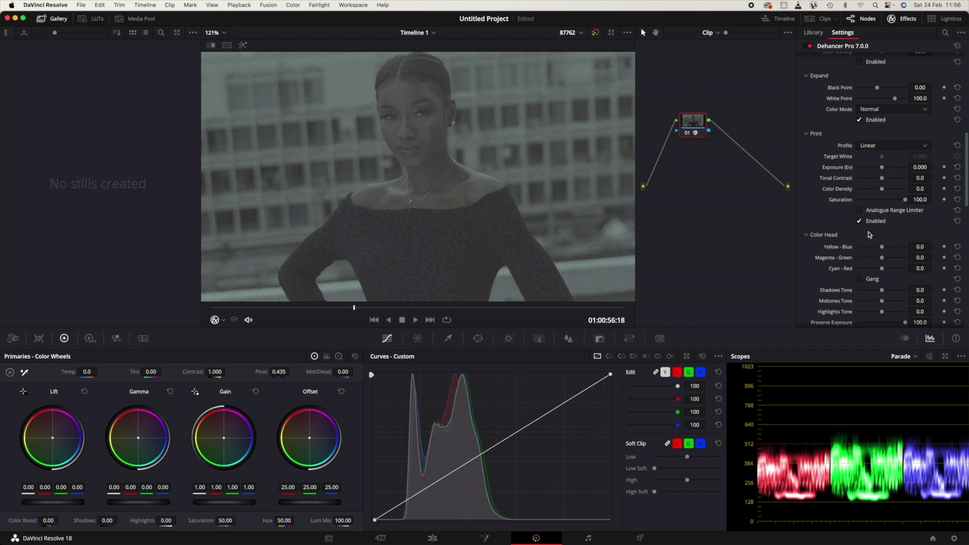
Step: Enable Dehancer's Print stage and switch Film Grain off
left_click(858, 220)
scroll(845, 145, "up", 10)
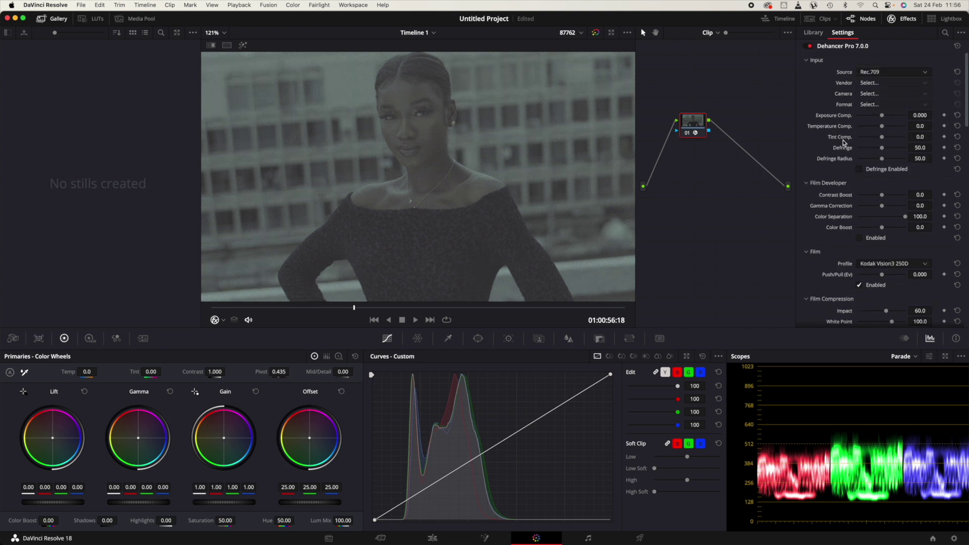
scroll(846, 145, "down", 5)
scroll(847, 137, "down", 10)
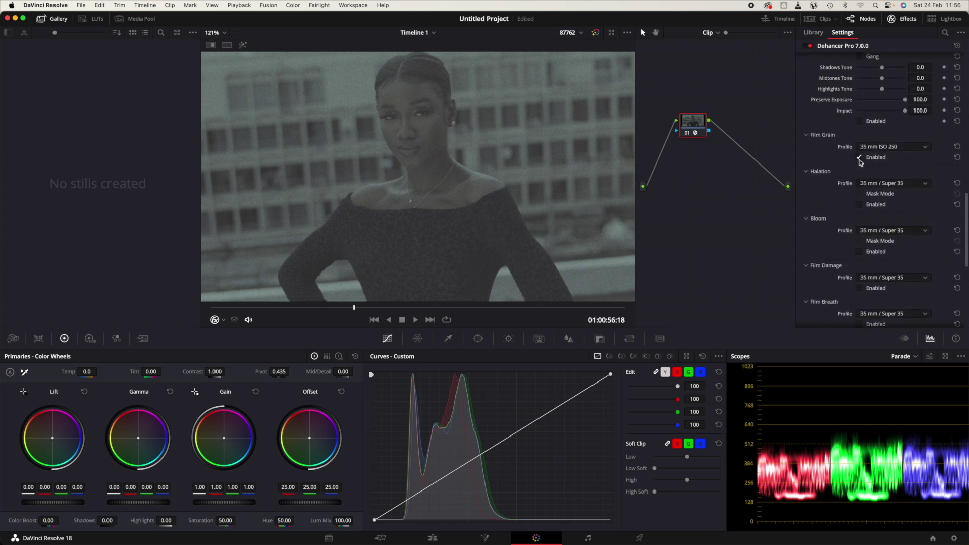
left_click(858, 157)
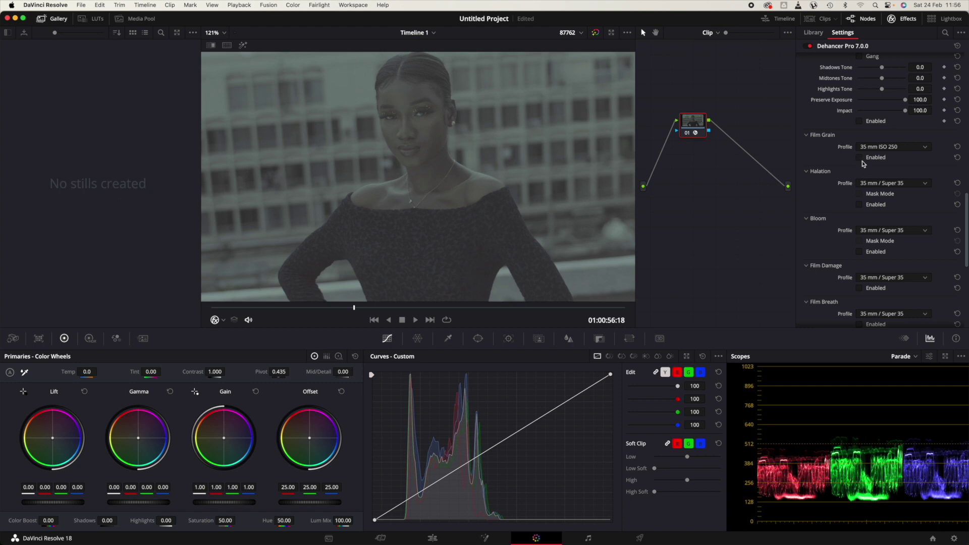
scroll(863, 164, "up", 10)
scroll(577, 116, "down", 3)
scroll(574, 123, "up", 2)
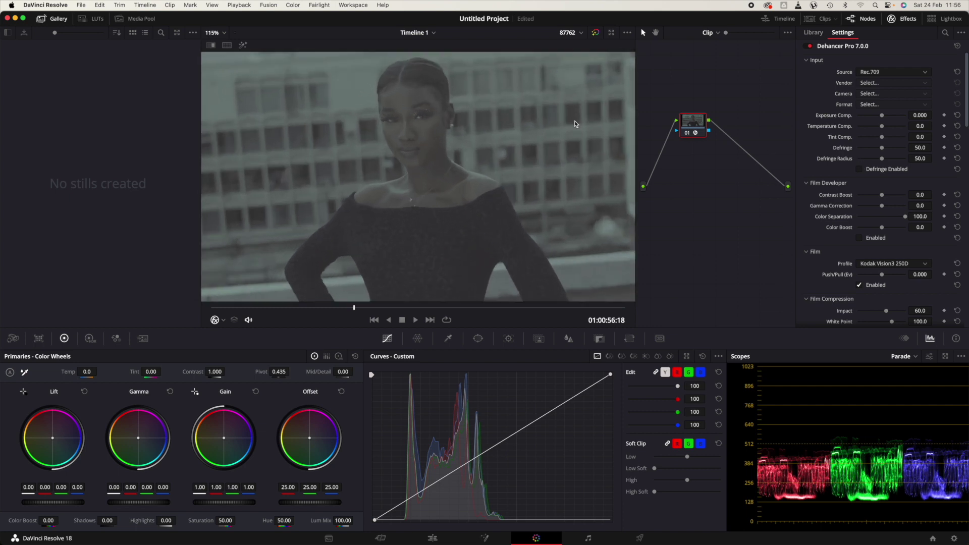
scroll(574, 123, "up", 2)
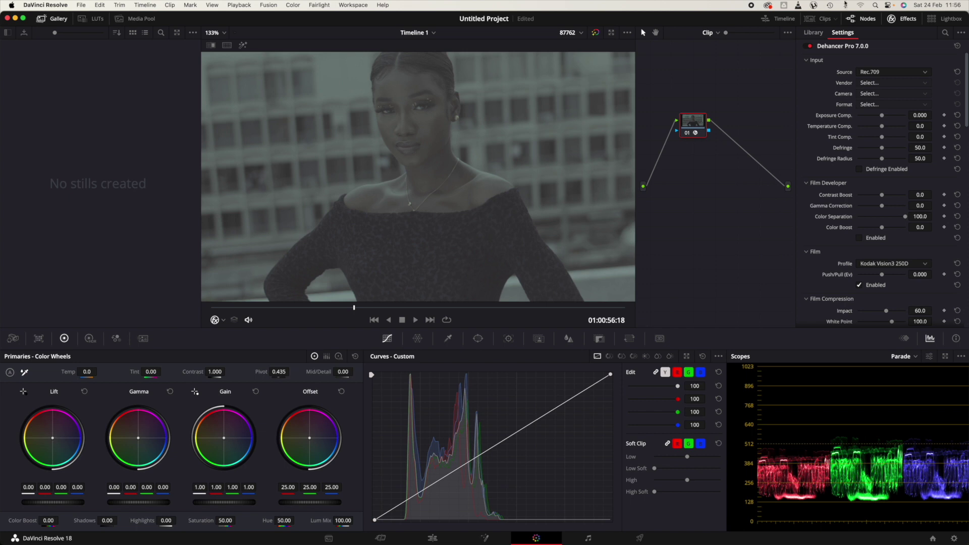
Step: Set Dehancer's input source to Choose Camera, vendor RED, camera Komodo 6K
left_click(878, 73)
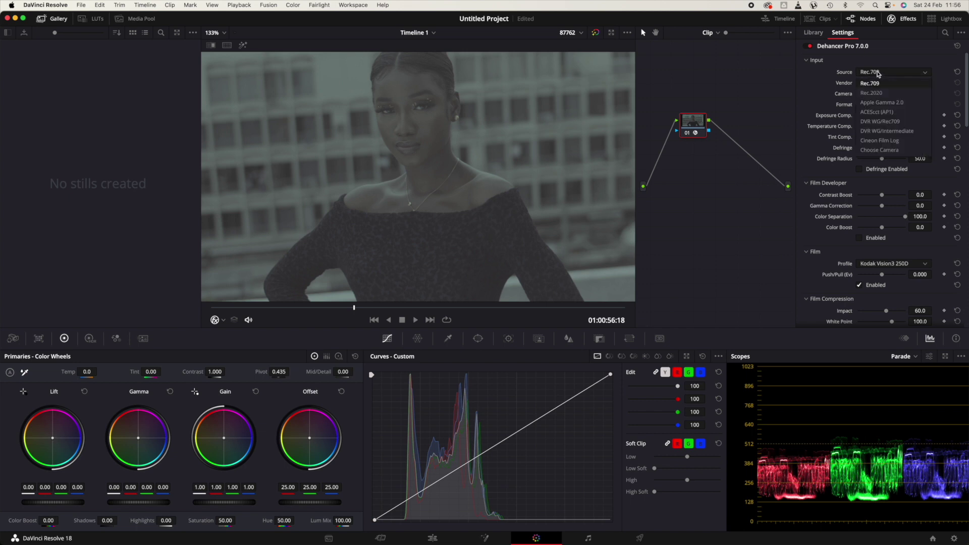
left_click(889, 150)
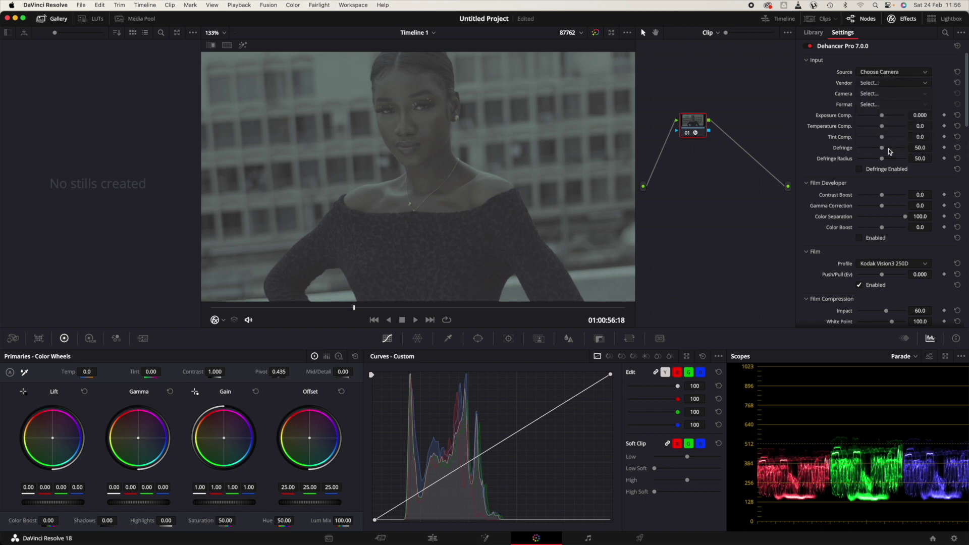
left_click(866, 83)
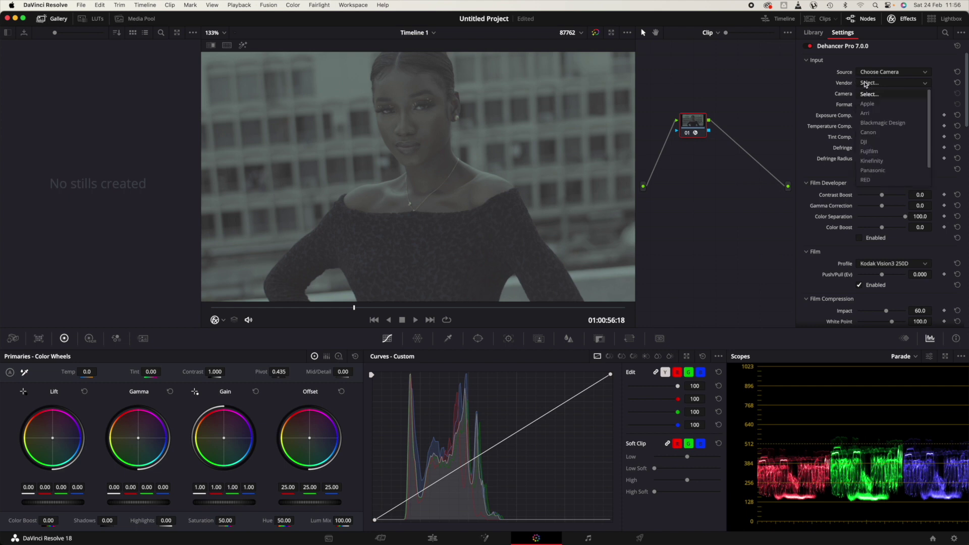
left_click(866, 180)
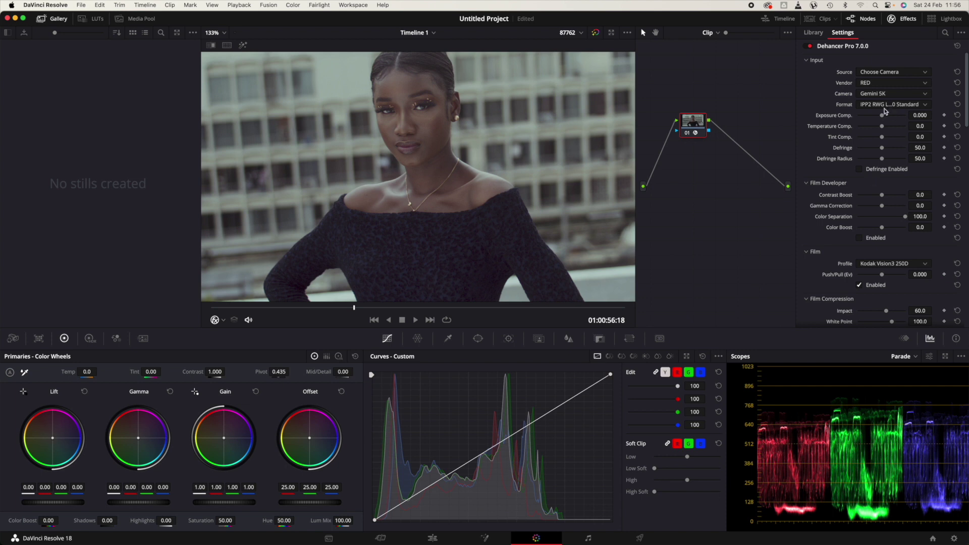
left_click(869, 95)
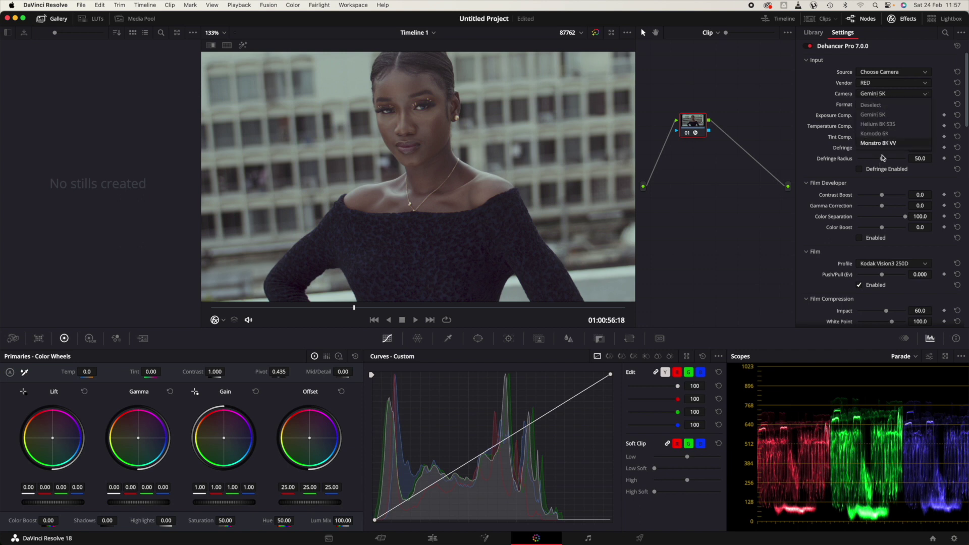
left_click(875, 134)
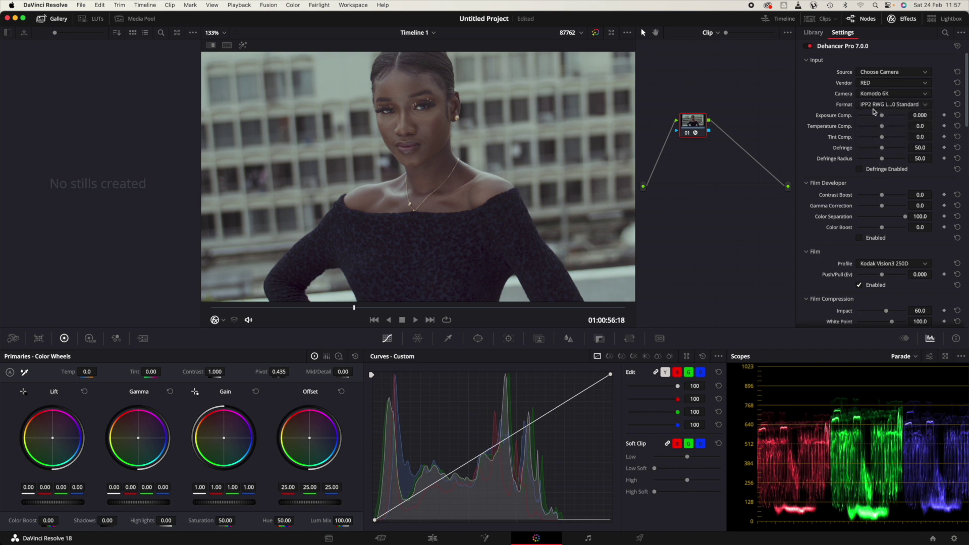
Step: Bypass Dehancer and re-enable it to compare the graded portrait with the original
scroll(580, 96, "up", 2)
scroll(580, 95, "down", 3)
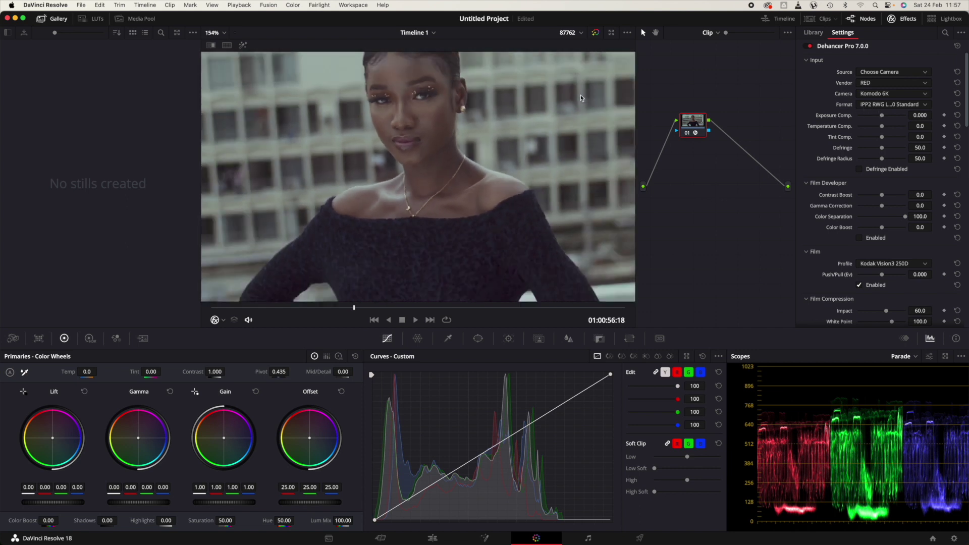
scroll(580, 95, "down", 3)
scroll(581, 98, "up", 2)
scroll(581, 98, "up", 1)
scroll(581, 99, "down", 1)
scroll(581, 99, "down", 1)
left_click(808, 46)
left_click(807, 46)
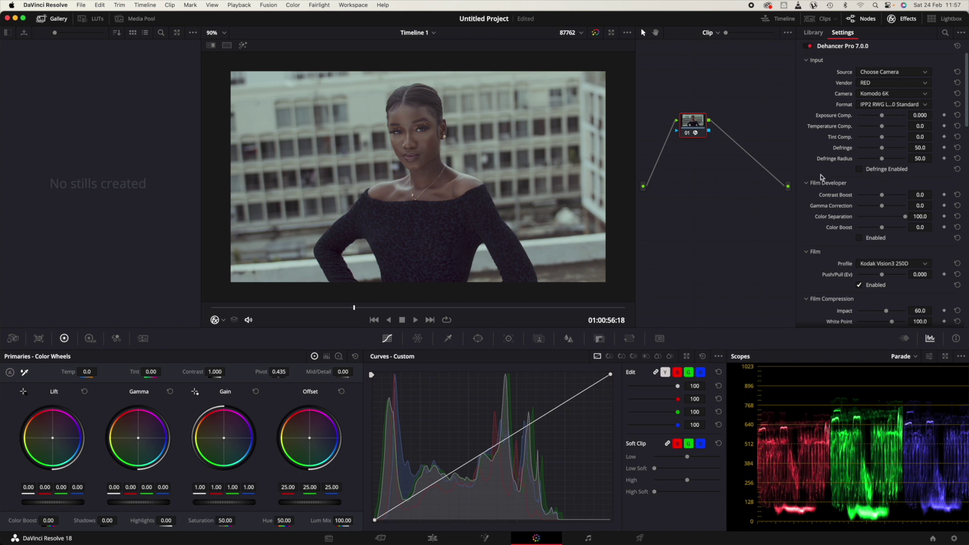
Step: Enable Dehancer's Film Developer and raise Color Boost to 100
left_click(859, 239)
left_click_drag(882, 229, 921, 227)
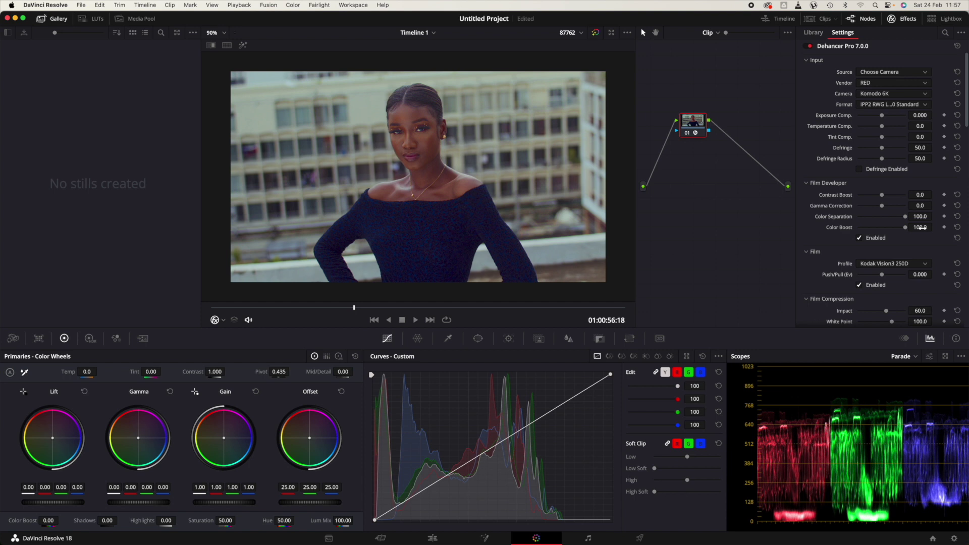
scroll(533, 237, "up", 3)
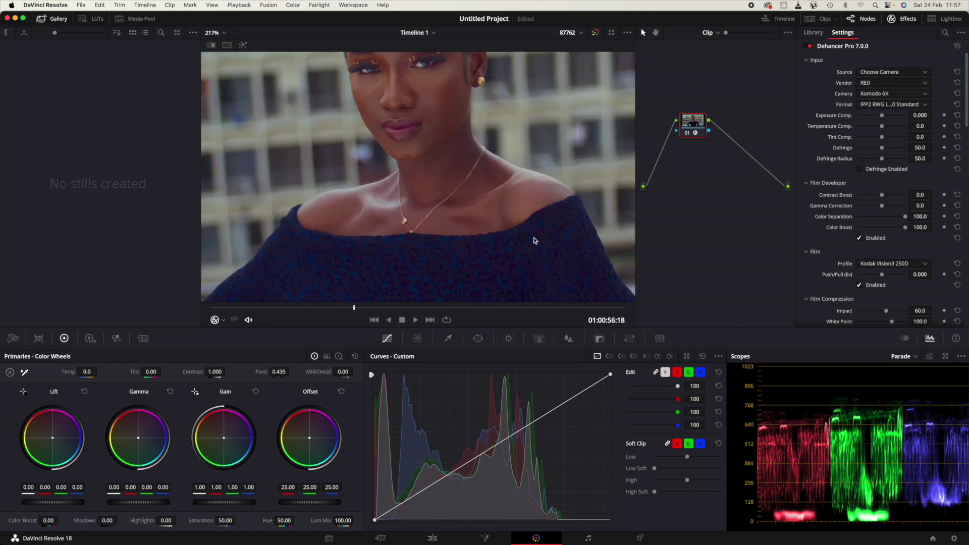
scroll(535, 241, "down", 2)
scroll(534, 241, "up", 3)
scroll(535, 241, "up", 1)
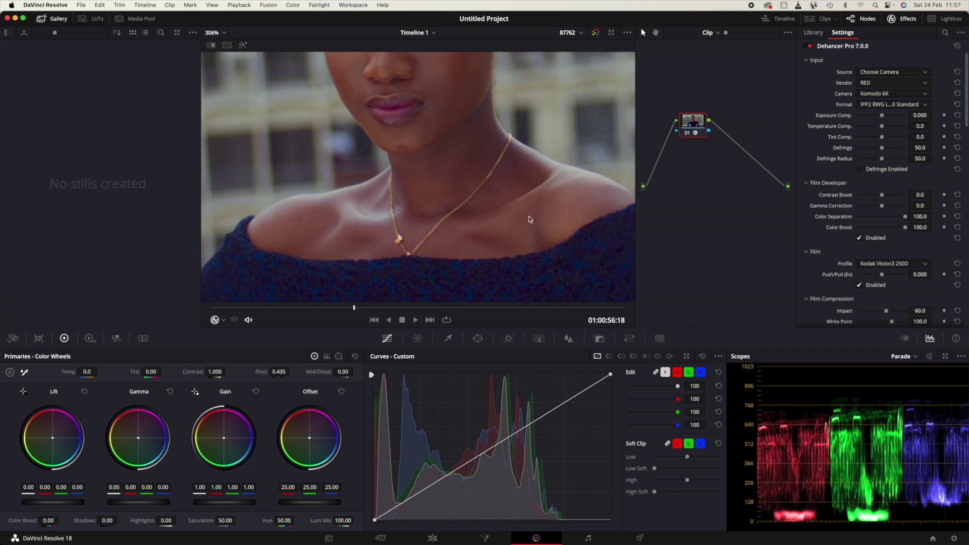
scroll(529, 213, "up", 3)
scroll(529, 218, "down", 5)
scroll(529, 217, "down", 1)
scroll(528, 218, "up", 1)
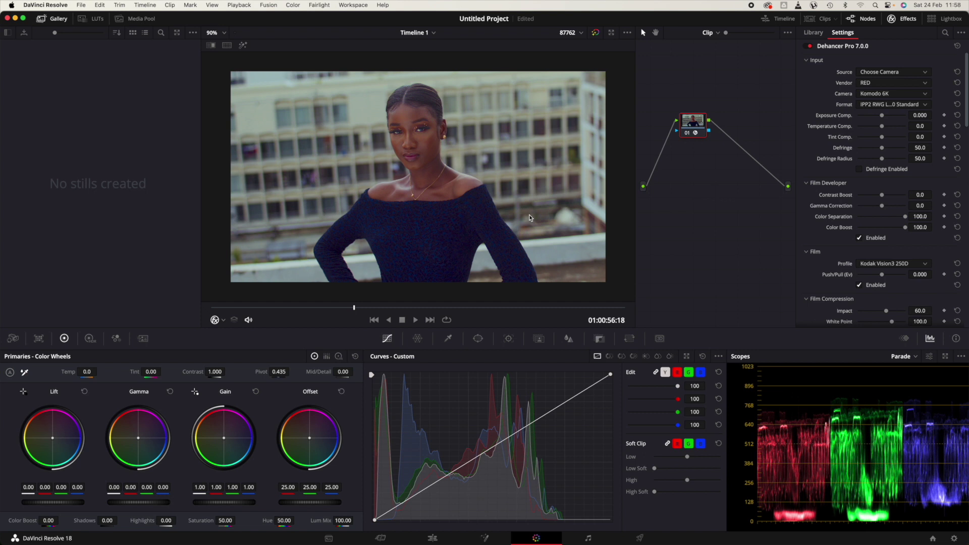
Step: Warm the portrait by raising Temperature Comp. to 21.1
scroll(534, 215, "down", 3)
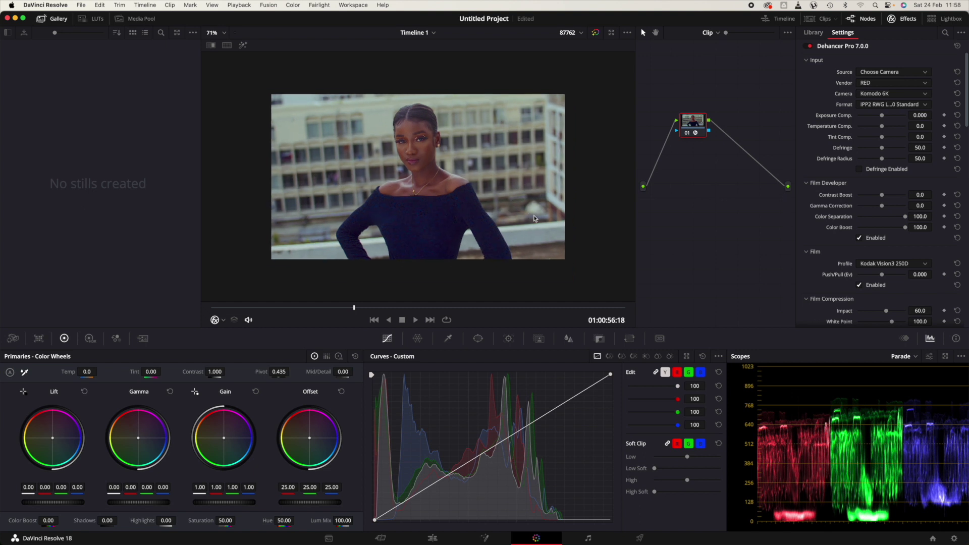
scroll(338, 132, "up", 3)
scroll(344, 129, "up", 1)
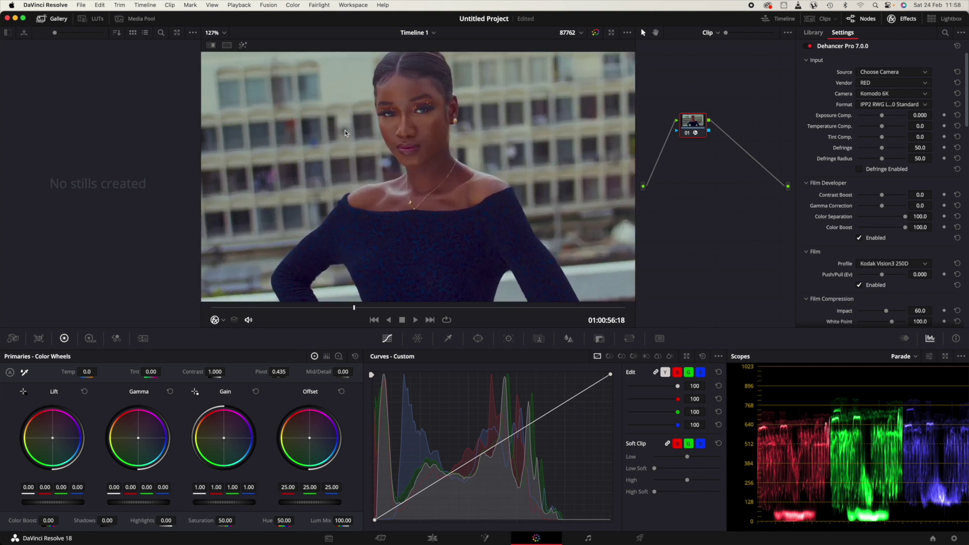
scroll(344, 129, "down", 1)
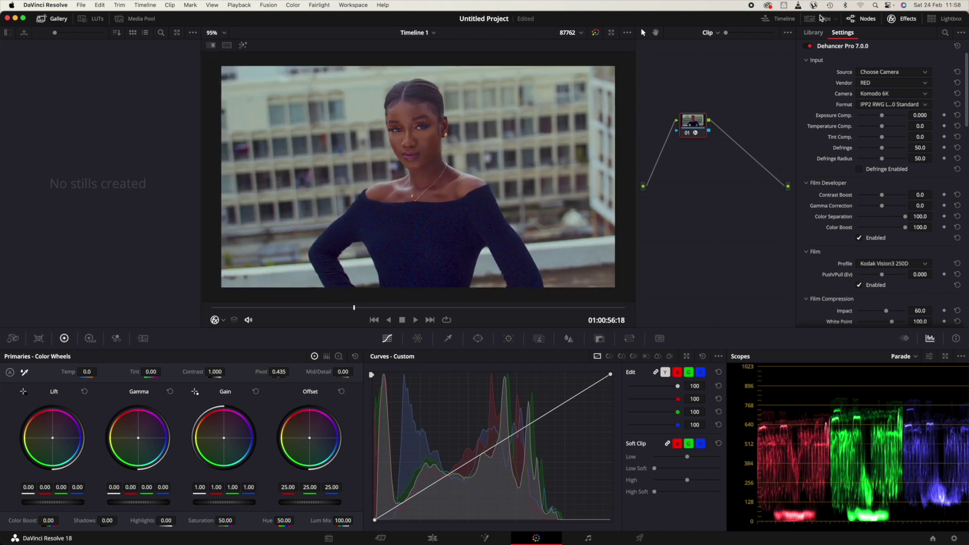
left_click_drag(882, 127, 887, 130)
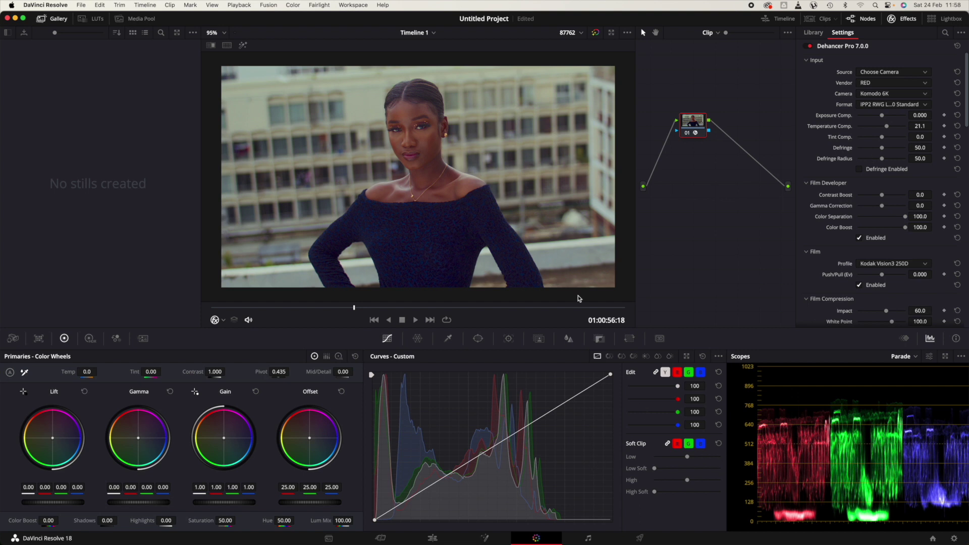
Step: Enable Dehancer's Color Head and set Yellow-Blue to -5.1
scroll(414, 107, "down", 3)
scroll(486, 146, "up", 6)
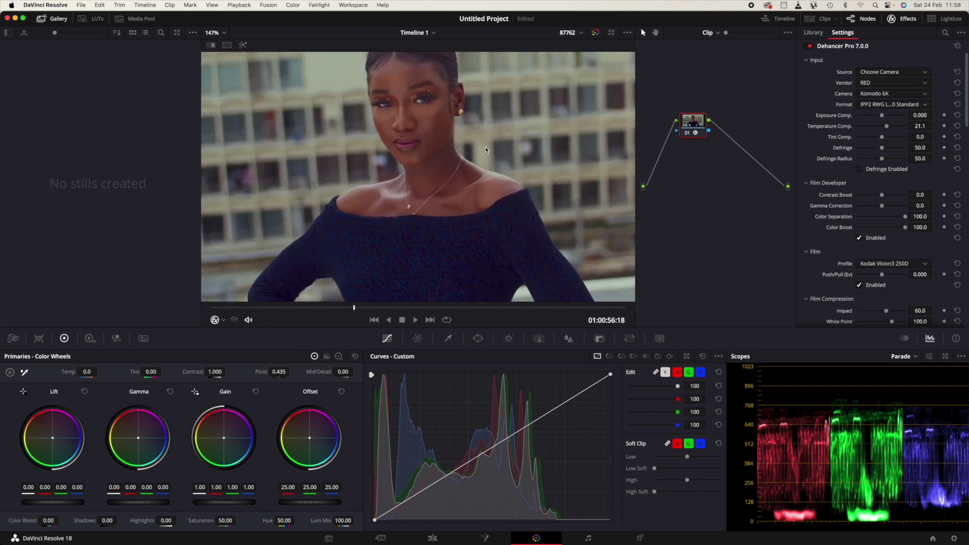
scroll(485, 146, "down", 3)
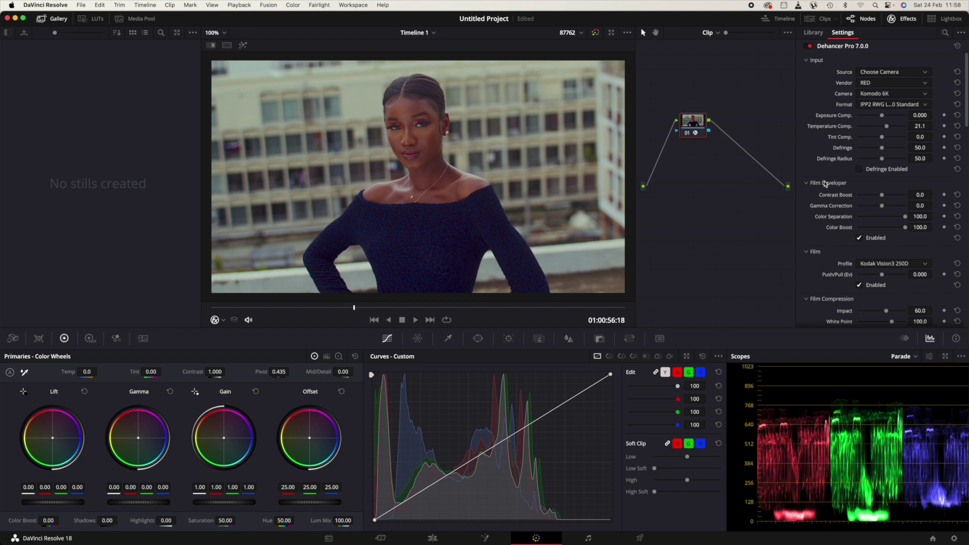
scroll(837, 187, "down", 5)
scroll(859, 192, "down", 2)
scroll(858, 197, "down", 3)
scroll(860, 212, "down", 2)
scroll(861, 225, "down", 2)
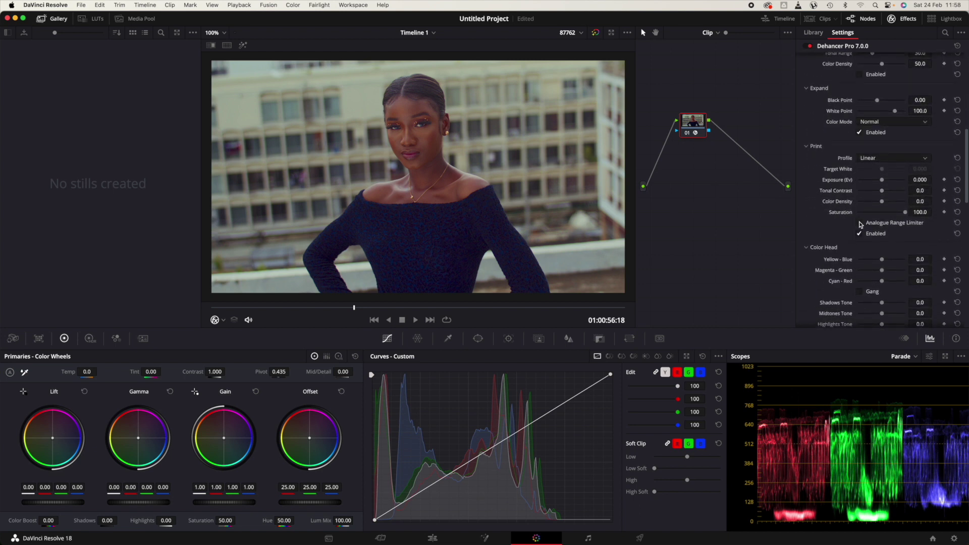
scroll(860, 237, "down", 2)
scroll(860, 262, "down", 2)
left_click(859, 273)
left_click_drag(881, 176, 878, 177)
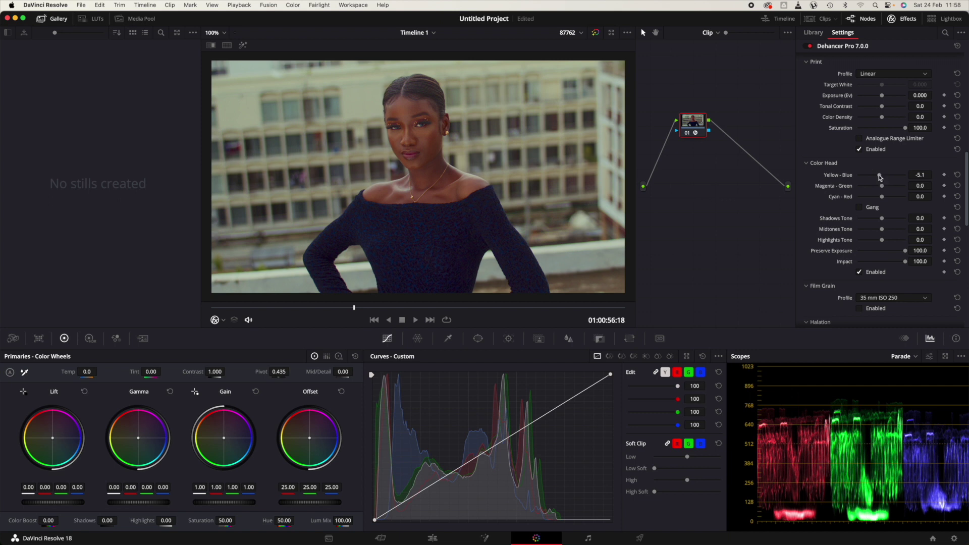
Step: Toggle the Color Head off and on to compare, then move to a later frame
scroll(515, 131, "down", 2)
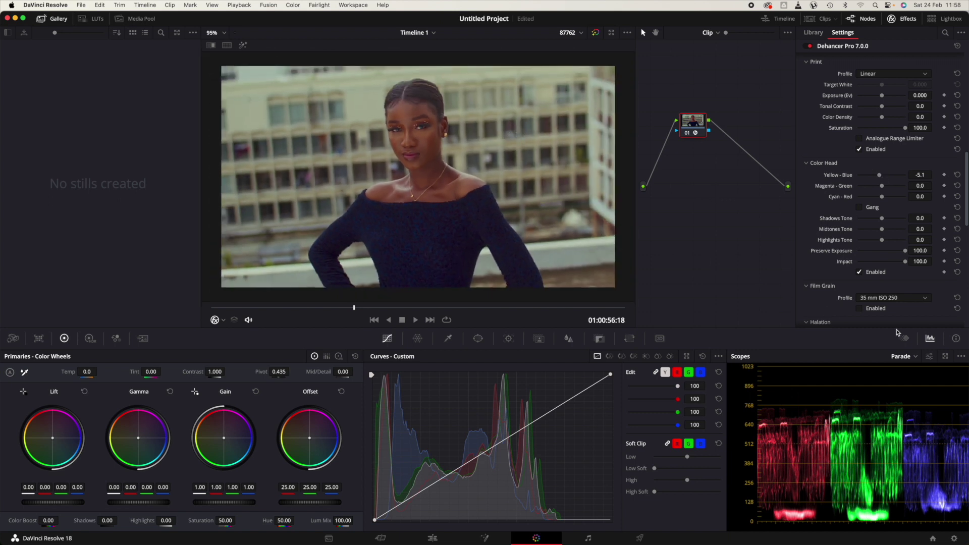
left_click(859, 272)
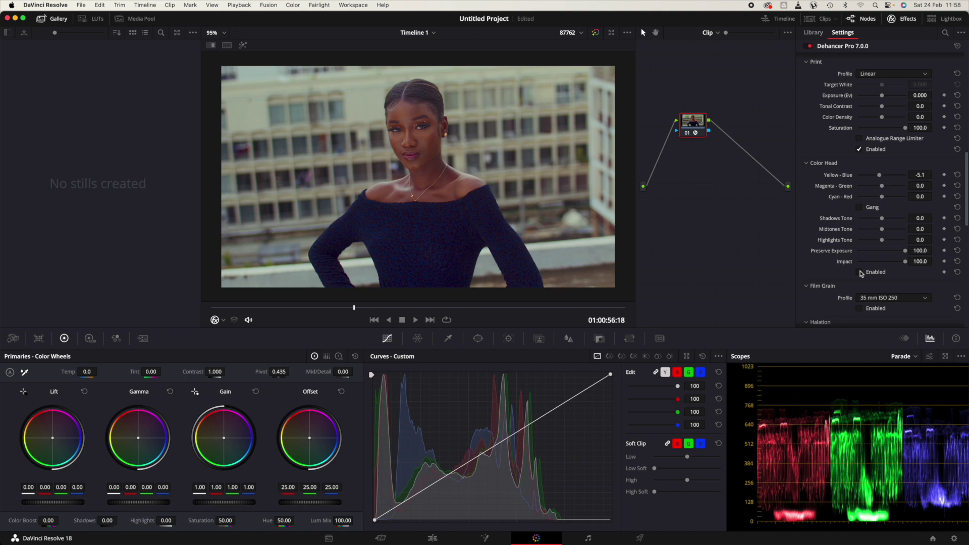
left_click(859, 272)
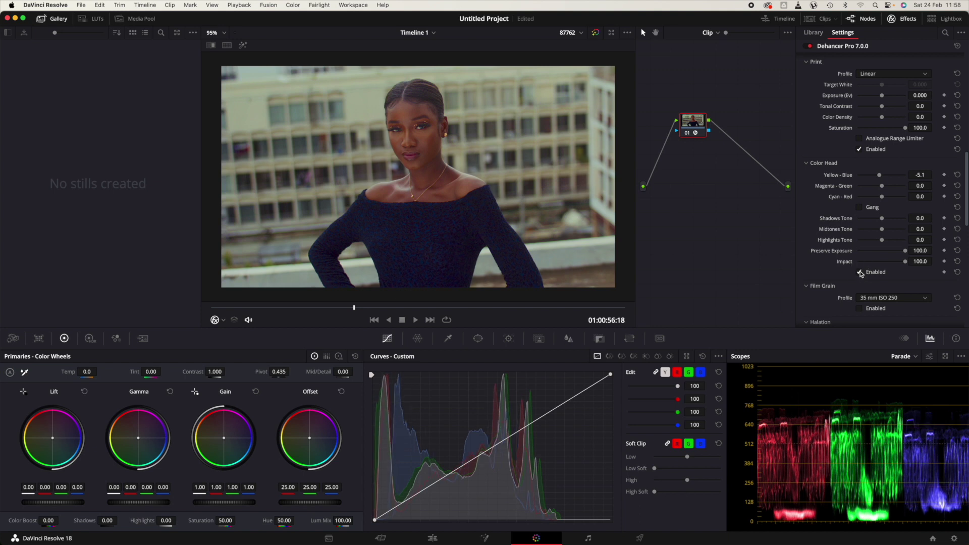
left_click(356, 307)
mouse_move(355, 307)
left_mouse_down()
mouse_move(410, 307)
mouse_move(356, 307)
left_mouse_up()
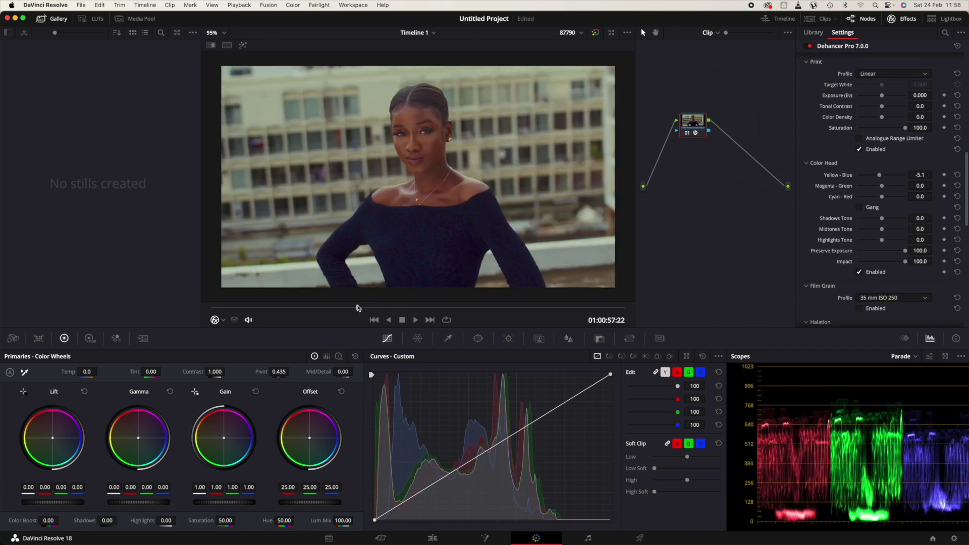
scroll(878, 388, "up", 1)
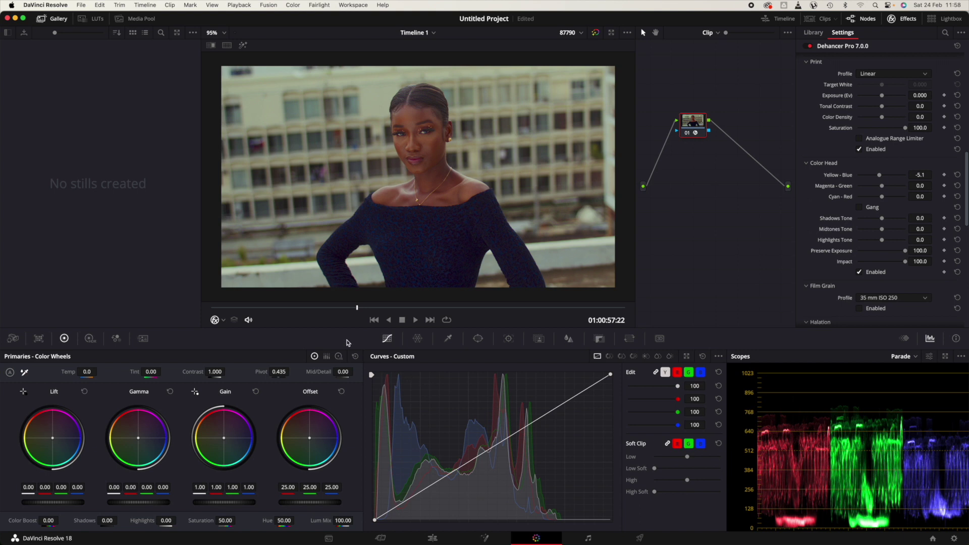
mouse_move(355, 309)
left_mouse_down()
mouse_move(372, 310)
mouse_move(360, 311)
left_mouse_up()
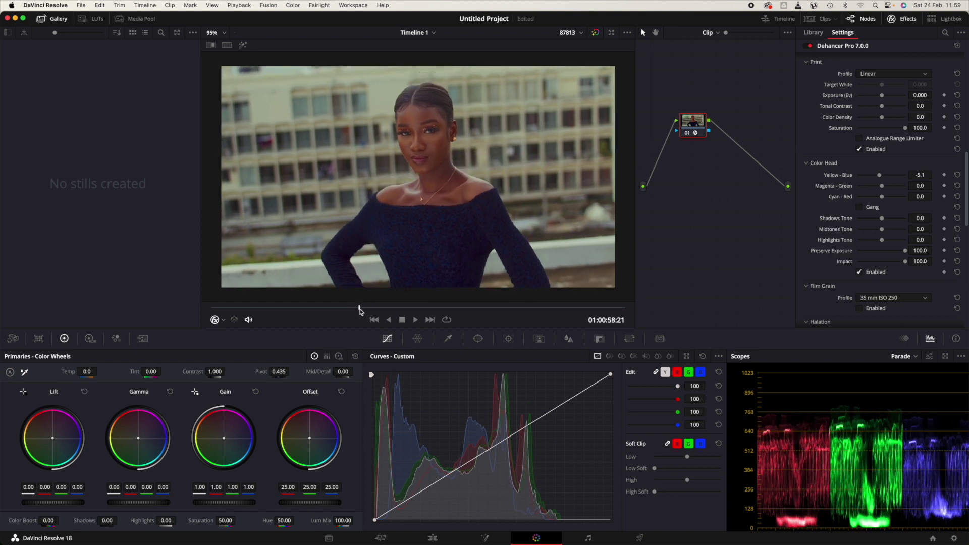
scroll(933, 218, "up", 10)
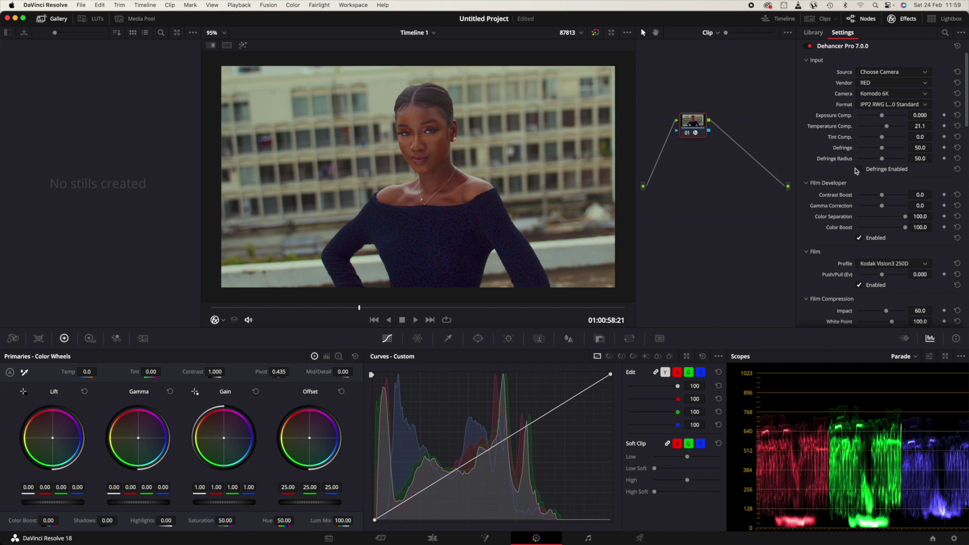
Step: In Dehancer Expand, lower White Point to 68.8 and raise Black Point to 6.15
scroll(863, 221, "down", 3)
scroll(827, 232, "down", 2)
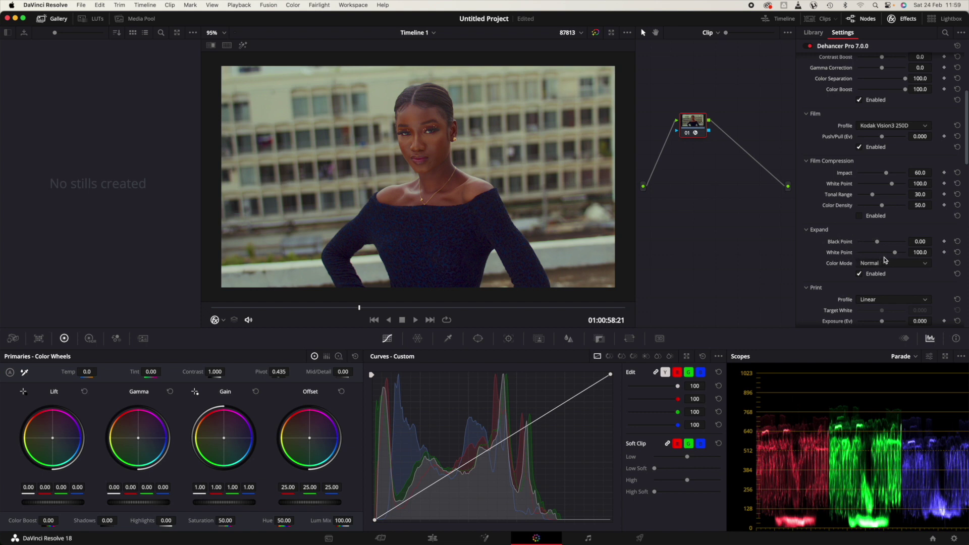
left_click_drag(895, 255, 884, 255)
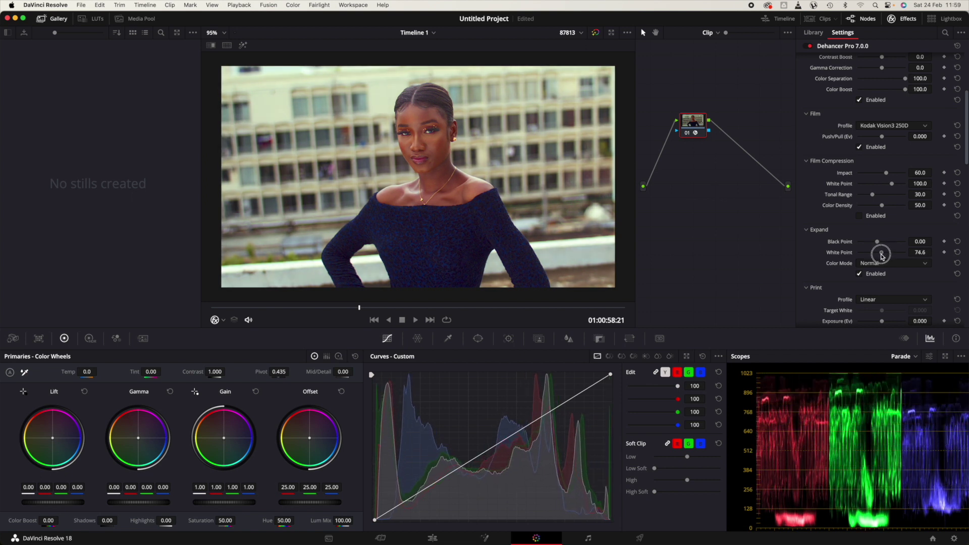
left_click_drag(883, 257, 878, 257)
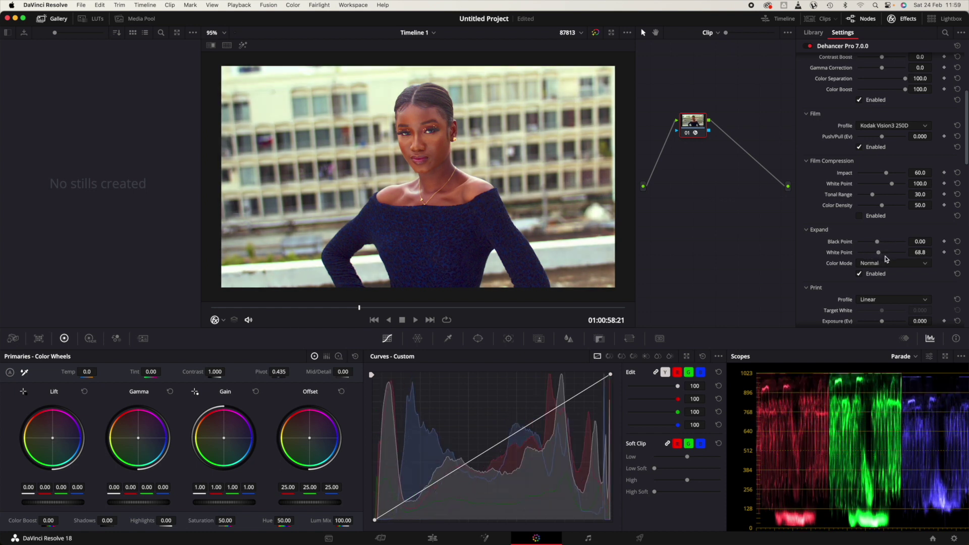
left_click_drag(877, 242, 883, 243)
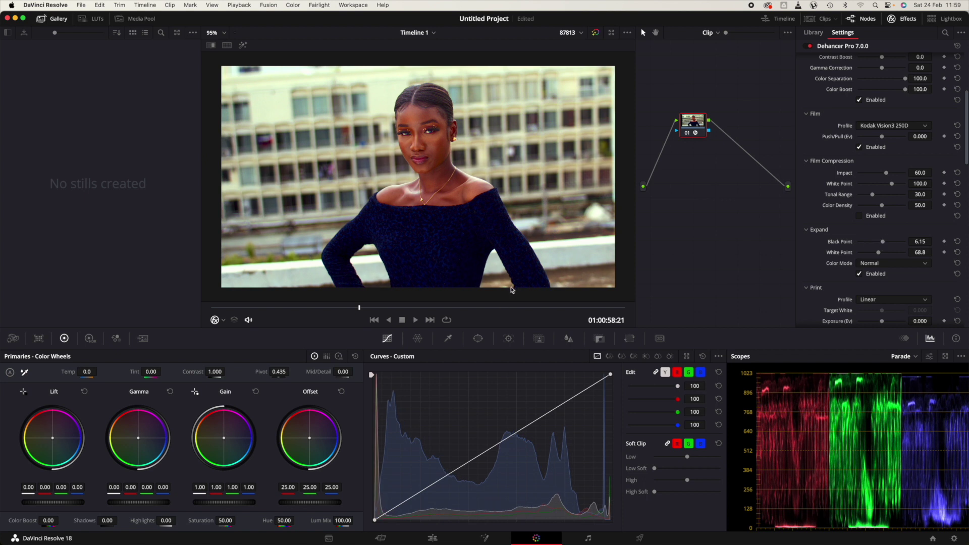
Step: Preview a later frame and toggle Expand off and on twice to compare
mouse_move(361, 306)
left_mouse_down()
mouse_move(377, 308)
mouse_move(362, 310)
left_mouse_up()
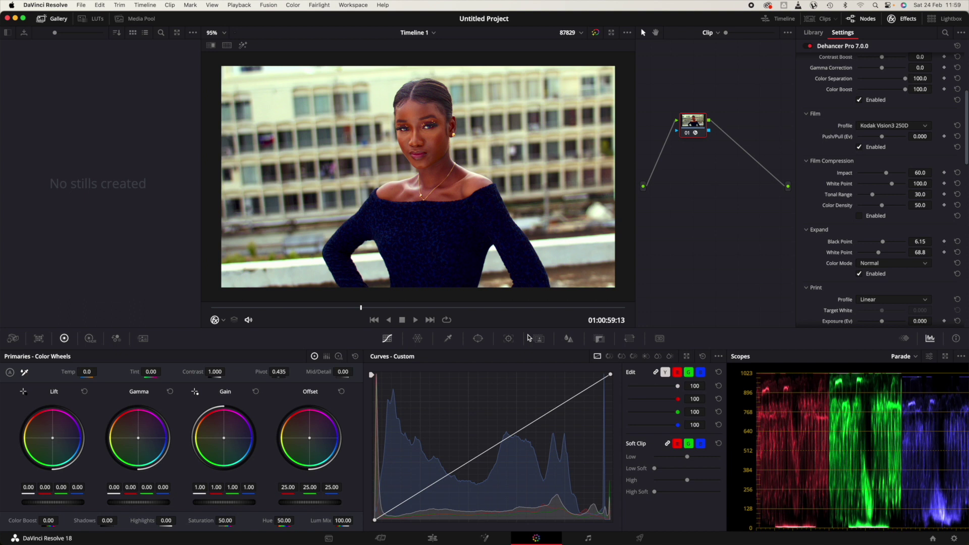
scroll(849, 282, "up", 1)
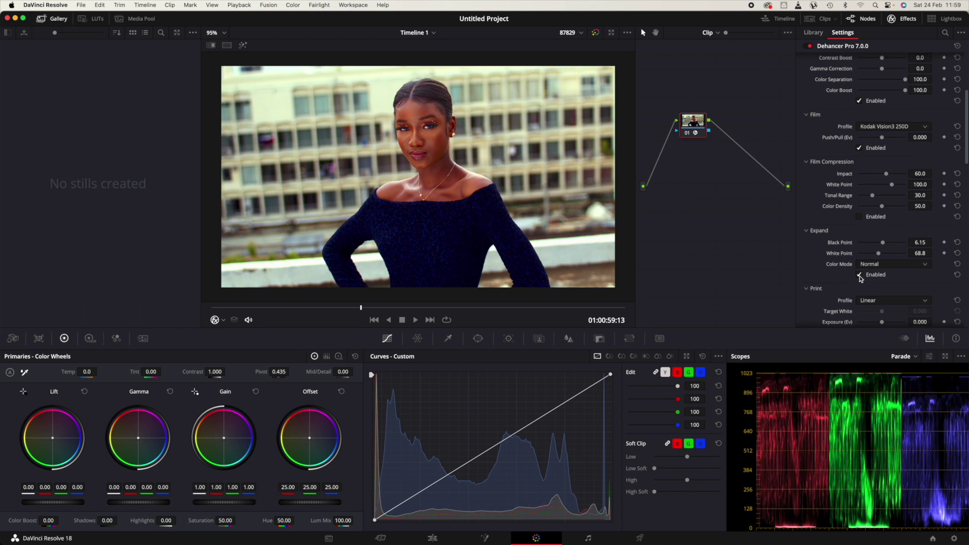
left_click(859, 275)
left_click(860, 275)
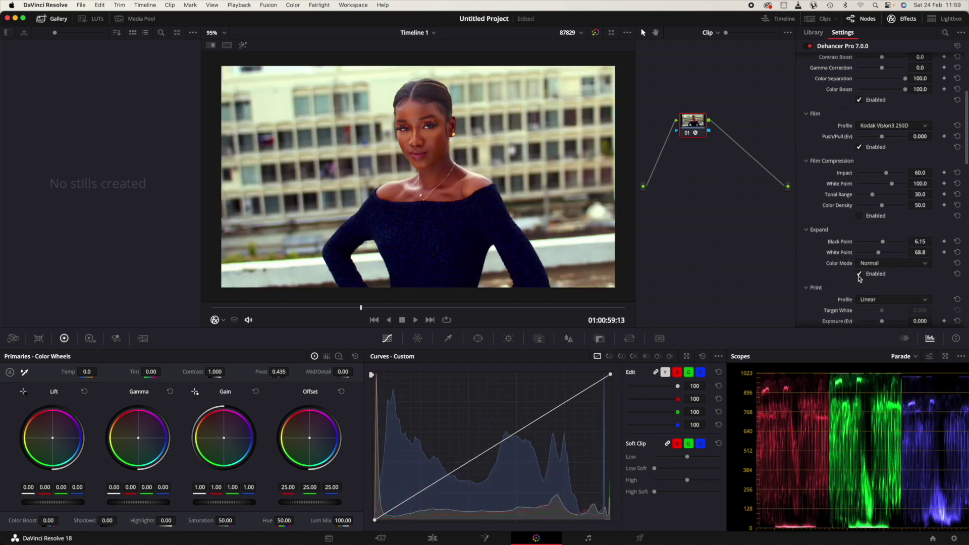
left_click(859, 275)
left_click(859, 275)
Step: Compare Fujifilm 3513 and Kodak 2383 print stocks, settling on Fujifilm 3513 Print film
scroll(842, 153, "down", 5)
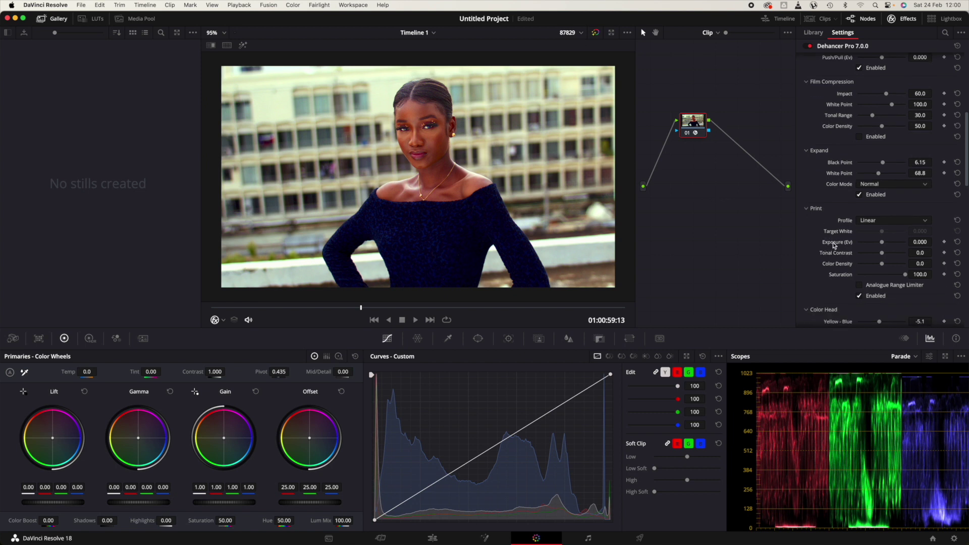
scroll(870, 233, "up", 2)
left_click(872, 252)
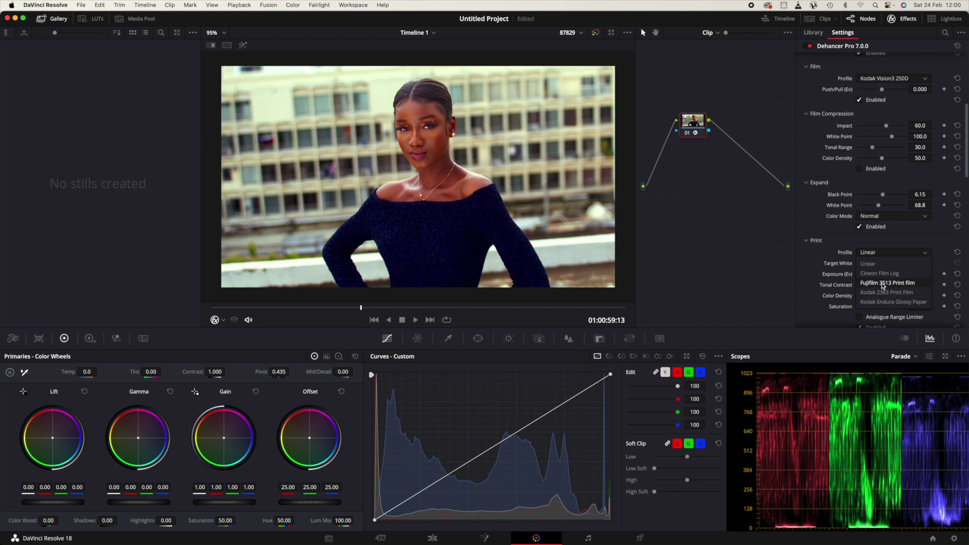
left_click(883, 282)
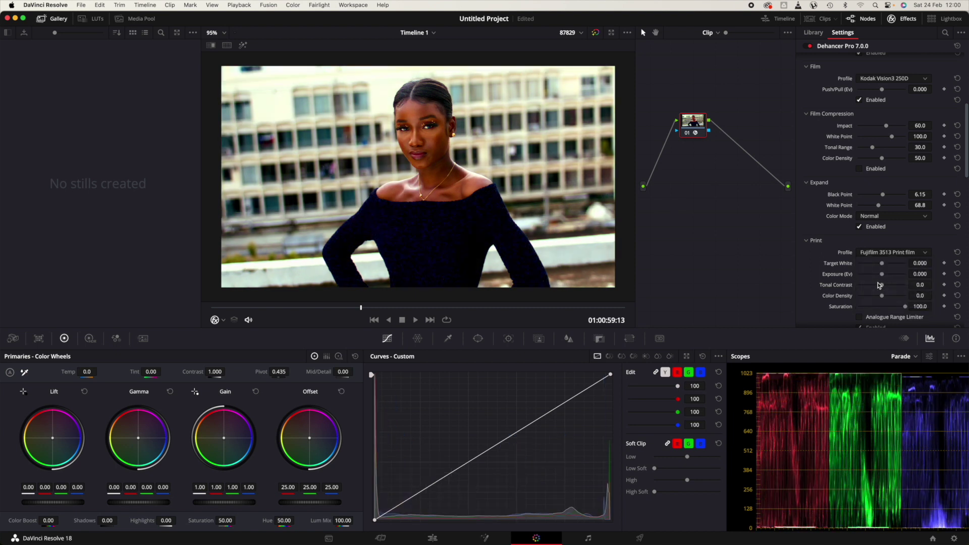
left_click(874, 252)
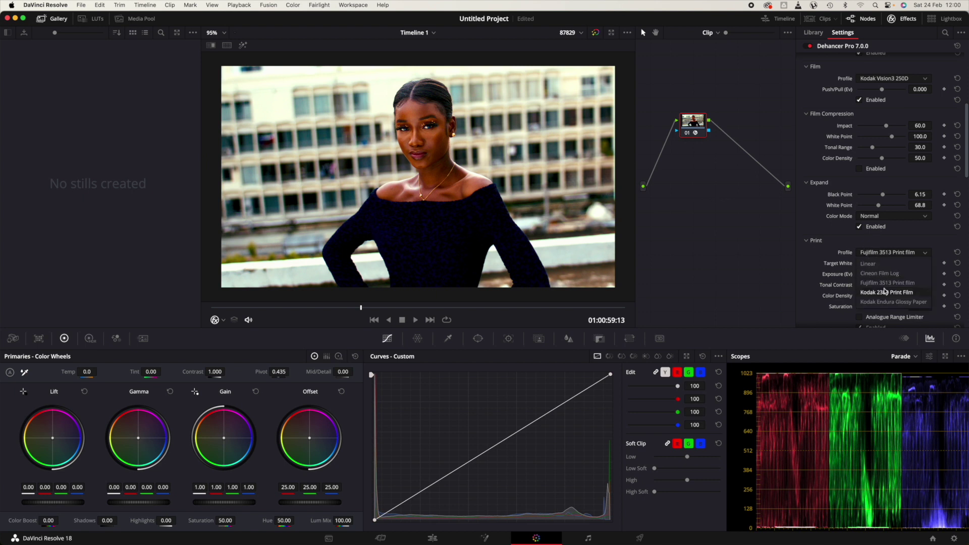
left_click(884, 292)
left_click(880, 252)
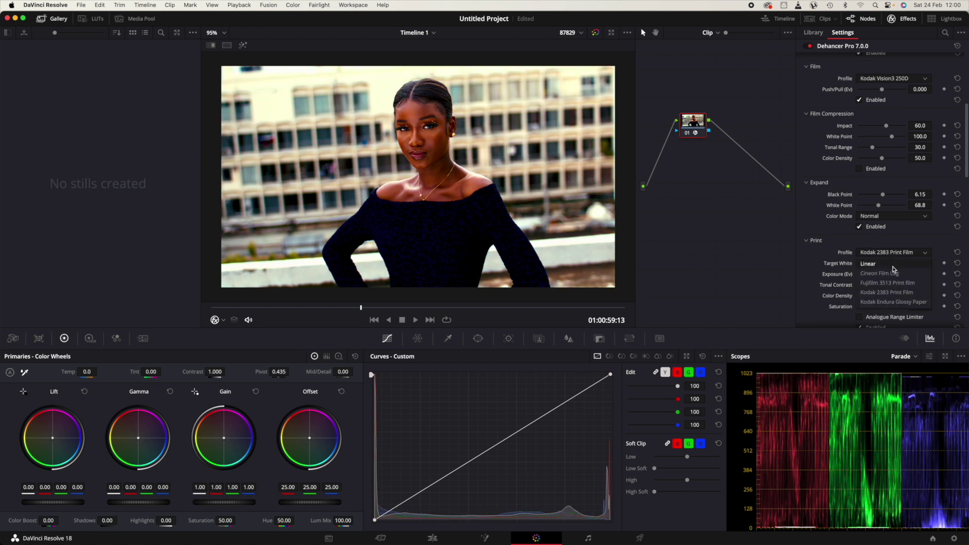
left_click(895, 283)
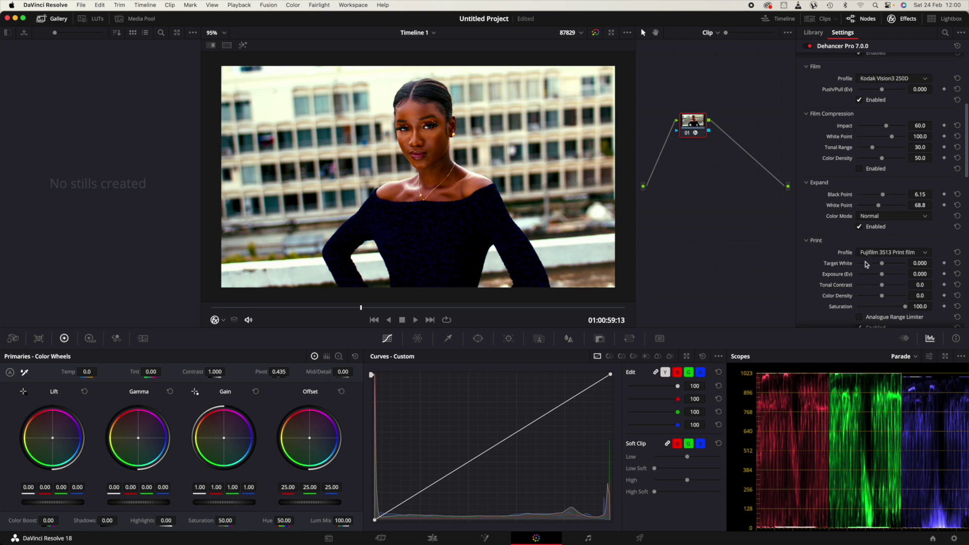
Step: Lower Expand Black Point to 3.40, toggle Print off and on to compare, and scrub ahead
scroll(867, 262, "down", 1)
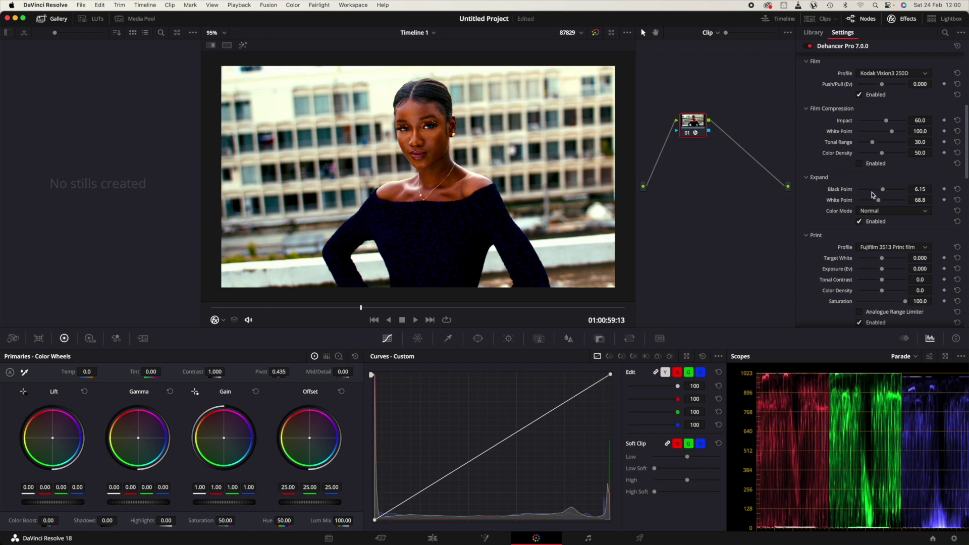
left_click_drag(879, 203, 880, 191)
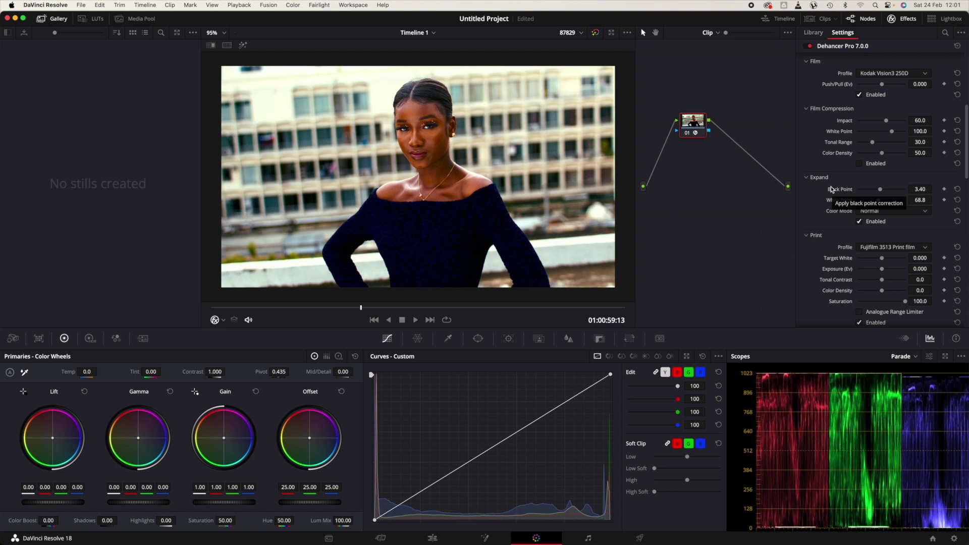
scroll(857, 275, "down", 2)
left_click(859, 275)
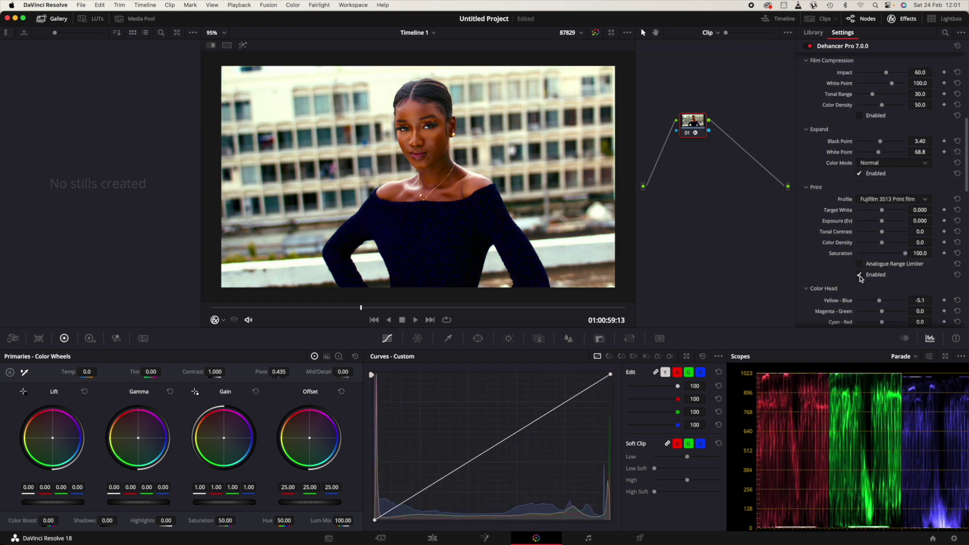
left_click(858, 275)
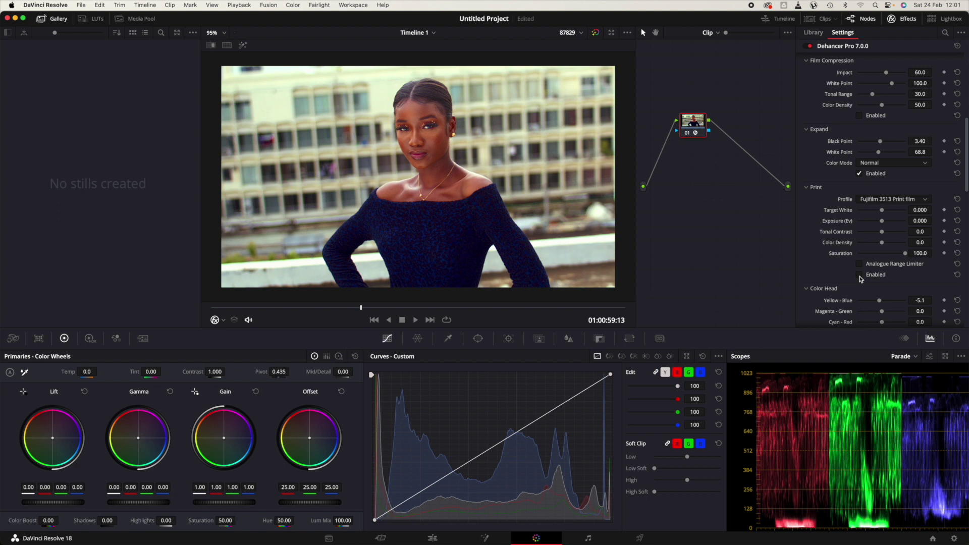
left_click(860, 275)
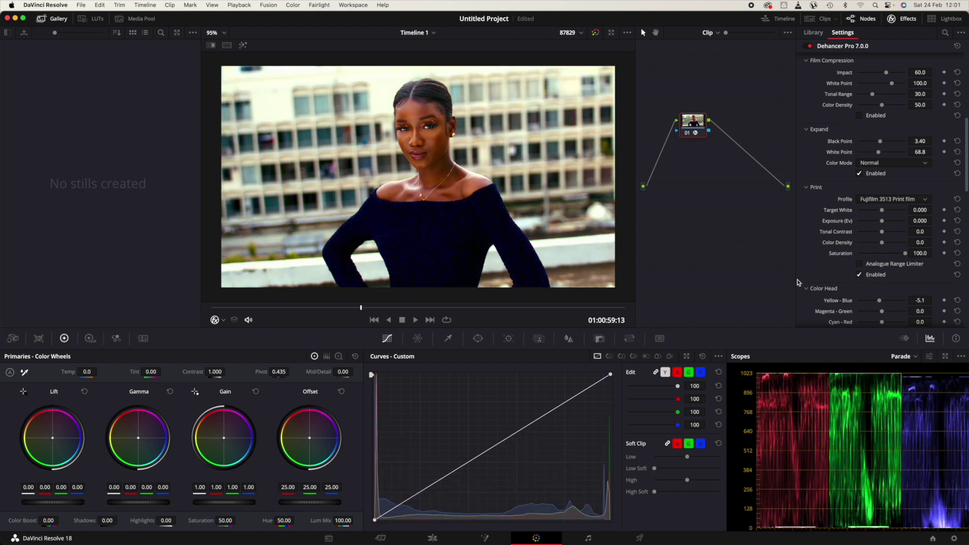
mouse_move(360, 309)
left_mouse_down()
mouse_move(387, 308)
mouse_move(362, 309)
left_mouse_up()
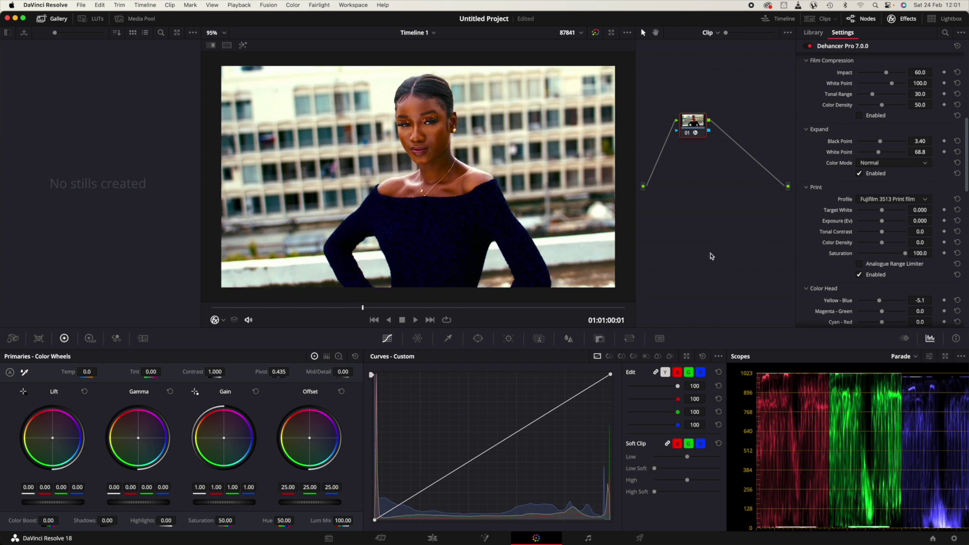
Step: Set Color Head Cyan-Red to 5.9 and Magenta-Green to 5.1, then check another frame
scroll(855, 271, "down", 5)
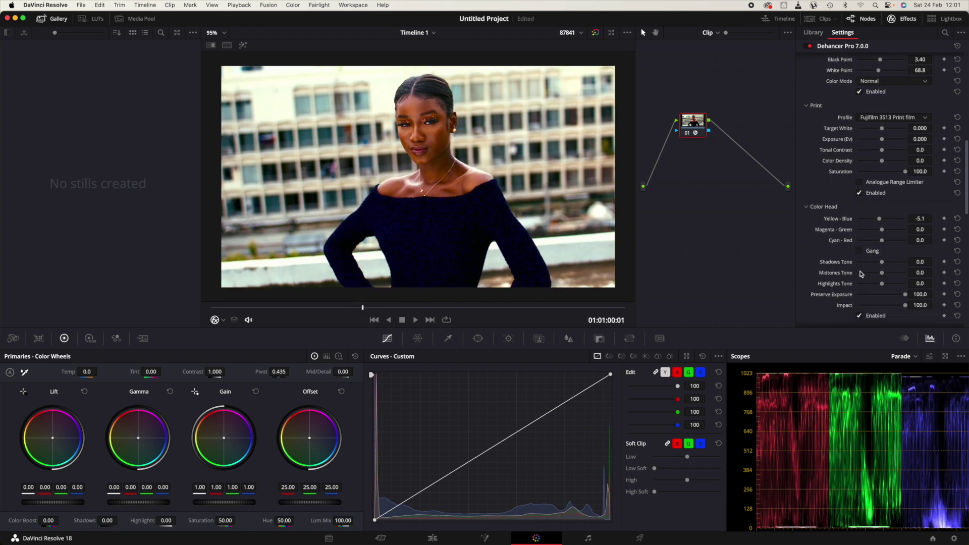
left_click_drag(883, 243, 886, 232)
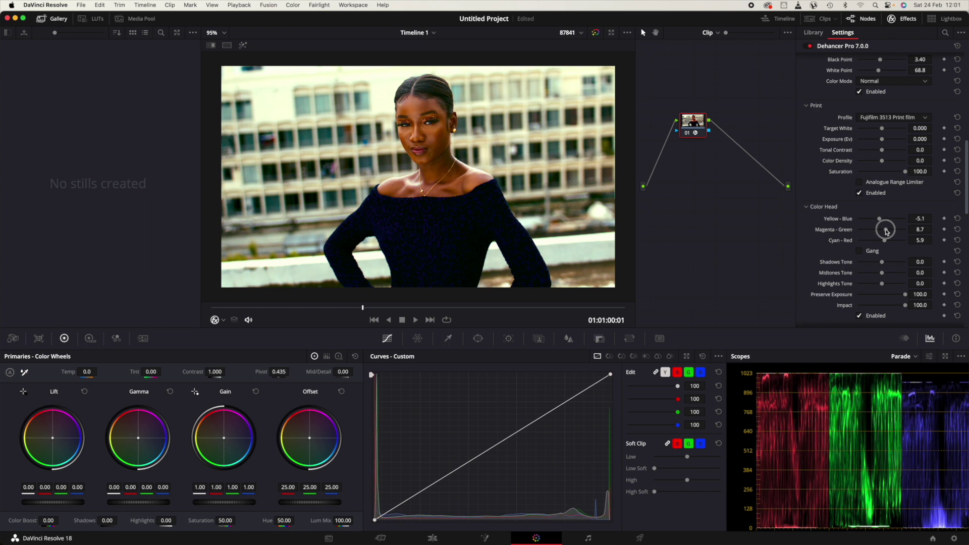
left_click_drag(885, 232, 884, 232)
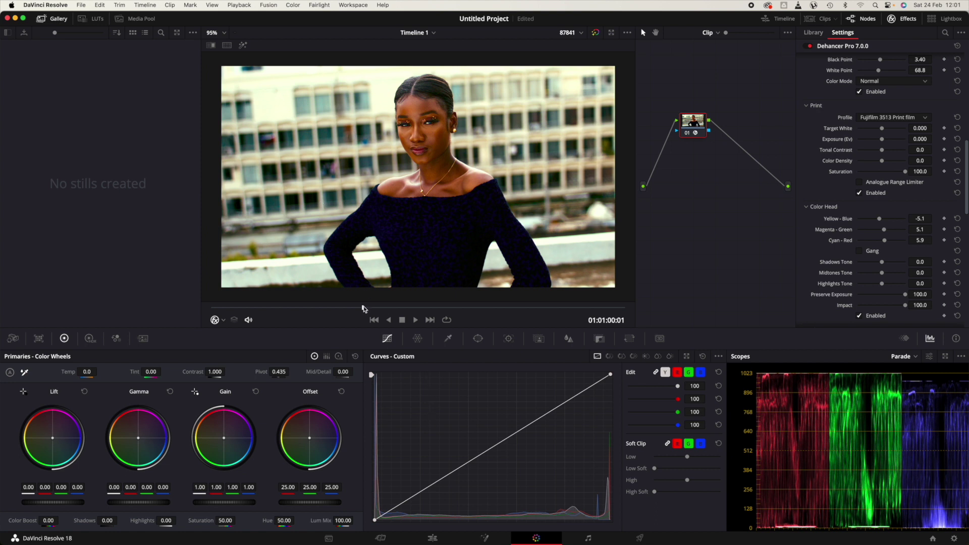
mouse_move(364, 307)
left_mouse_down()
mouse_move(403, 308)
mouse_move(334, 308)
mouse_move(346, 309)
left_mouse_up()
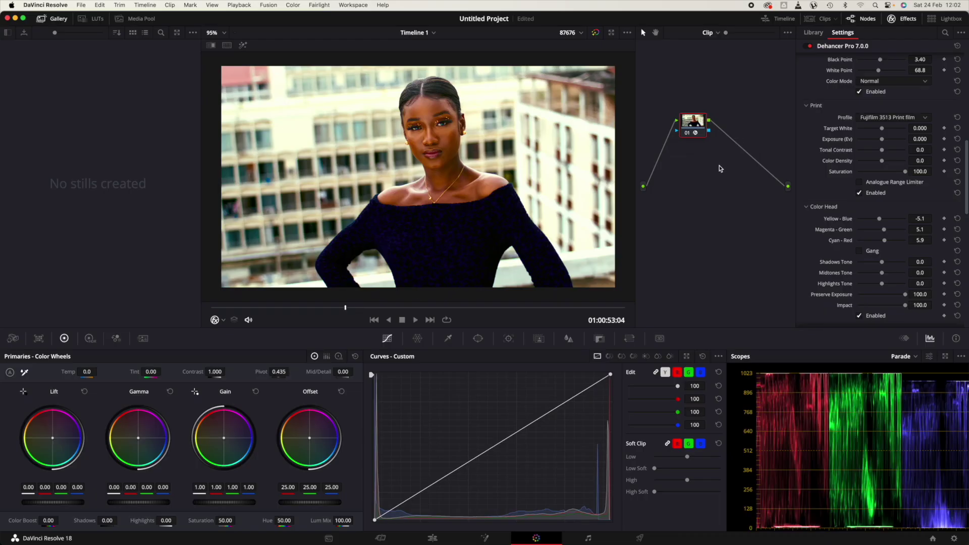
Step: Save the project
key("super+s")
scroll(872, 176, "up", 2)
scroll(872, 178, "up", 2)
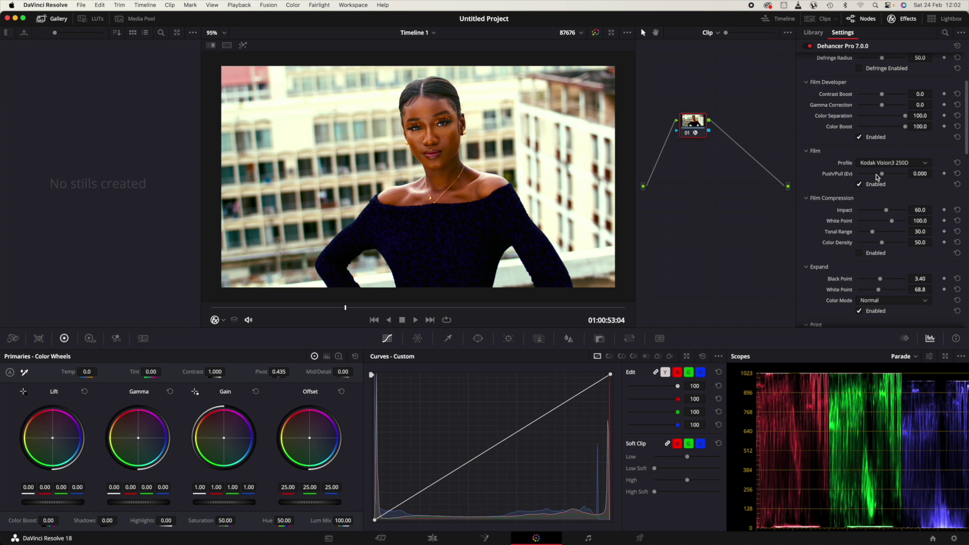
Step: Browse the Film profile list and set the stock to Agfa Agfacolor 100
left_click(877, 163)
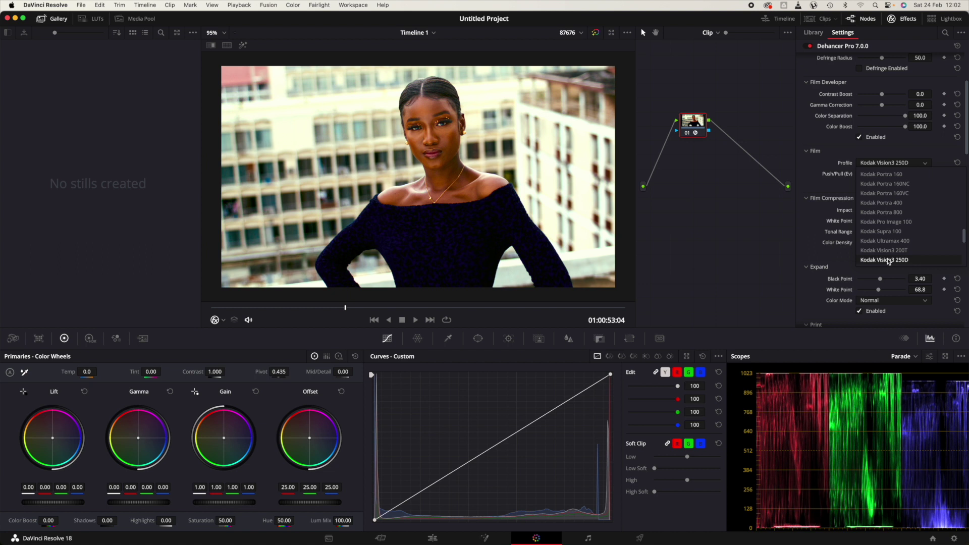
scroll(888, 260, "up", 2)
scroll(888, 258, "up", 5)
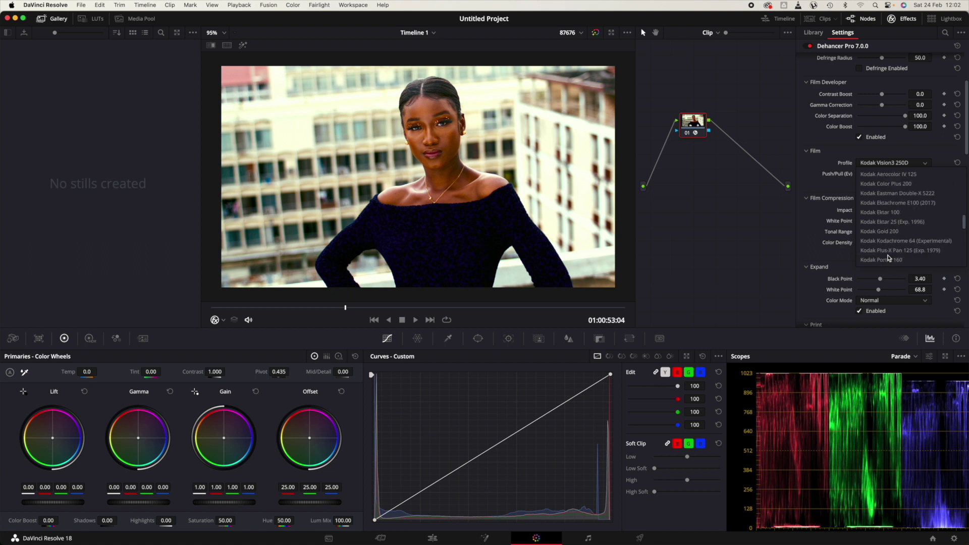
scroll(887, 258, "up", 2)
scroll(888, 259, "up", 3)
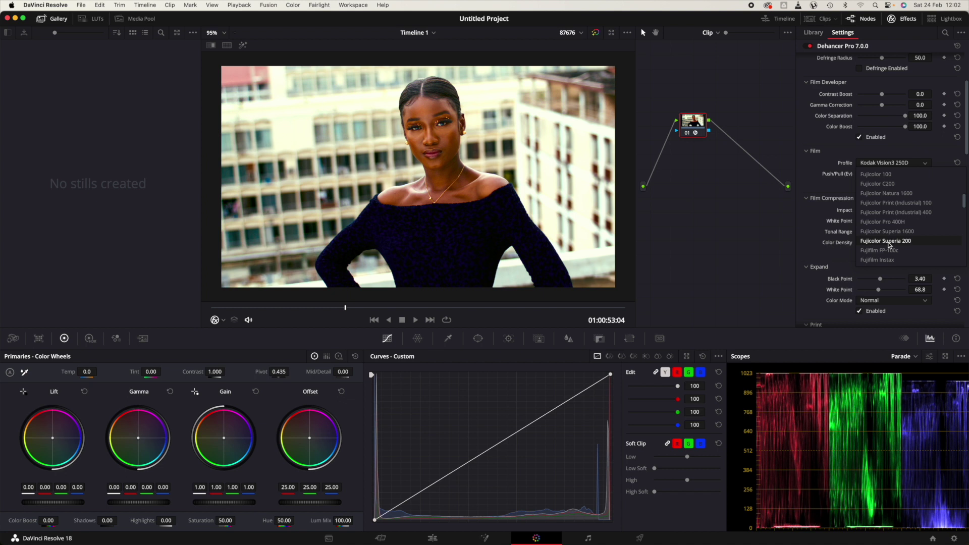
scroll(889, 246, "down", 2)
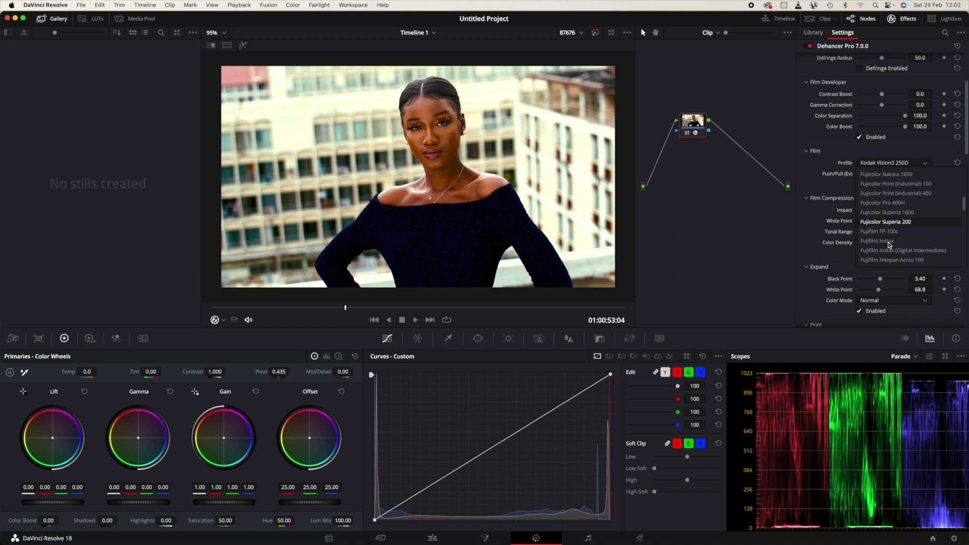
scroll(889, 246, "down", 1)
scroll(888, 246, "up", 5)
scroll(889, 246, "up", 5)
scroll(889, 246, "up", 5)
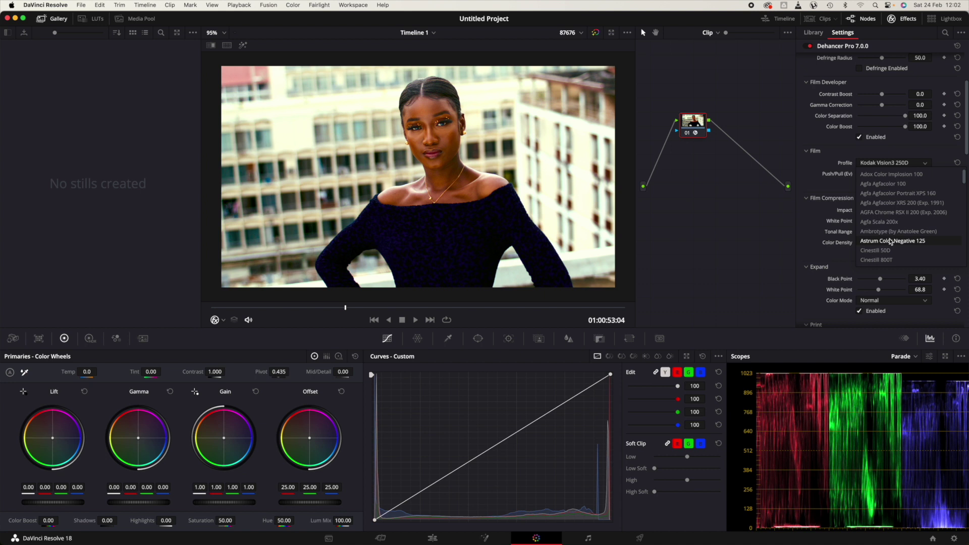
left_click(878, 185)
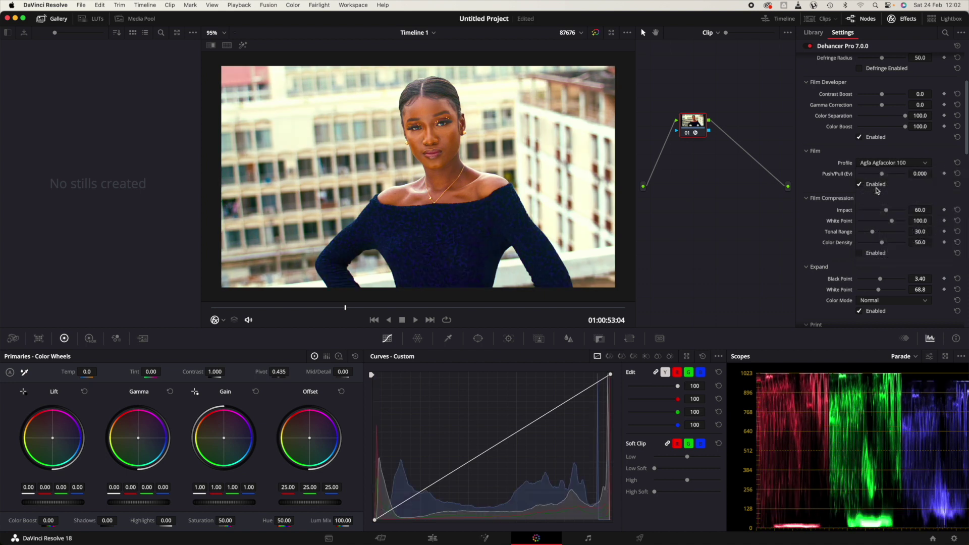
Step: Try Fujichrome CDU-II (cross) and then Fujicolor 100, previewing later frames
left_click(881, 163)
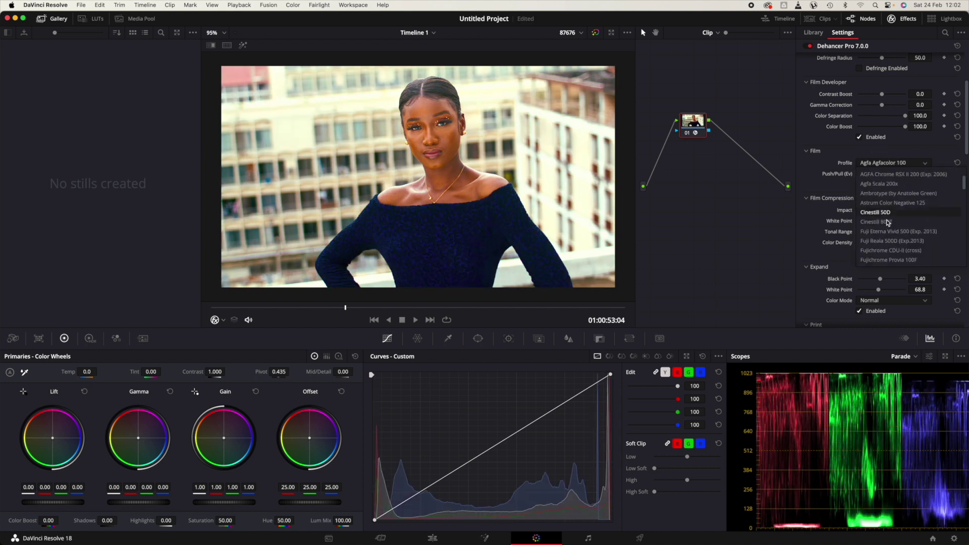
left_click(896, 240)
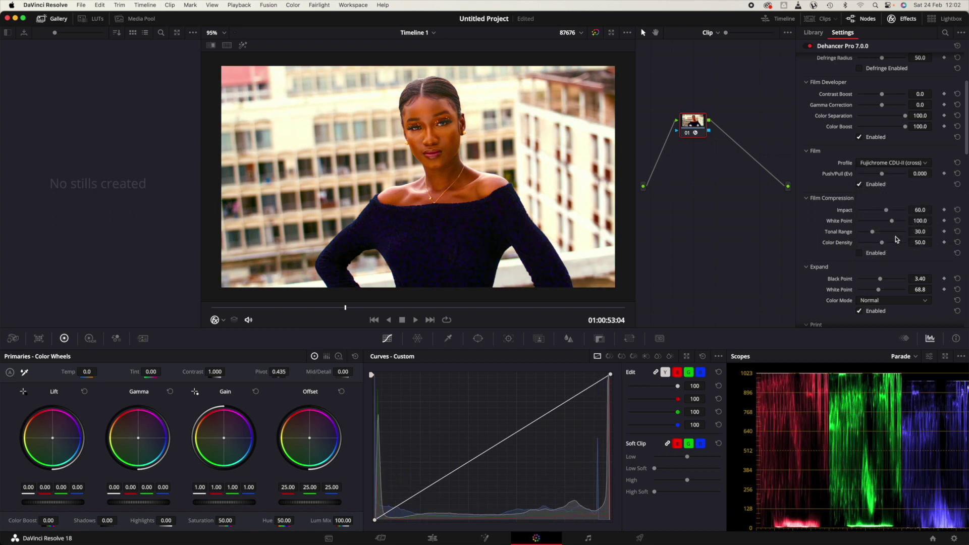
scroll(890, 233, "up", 1)
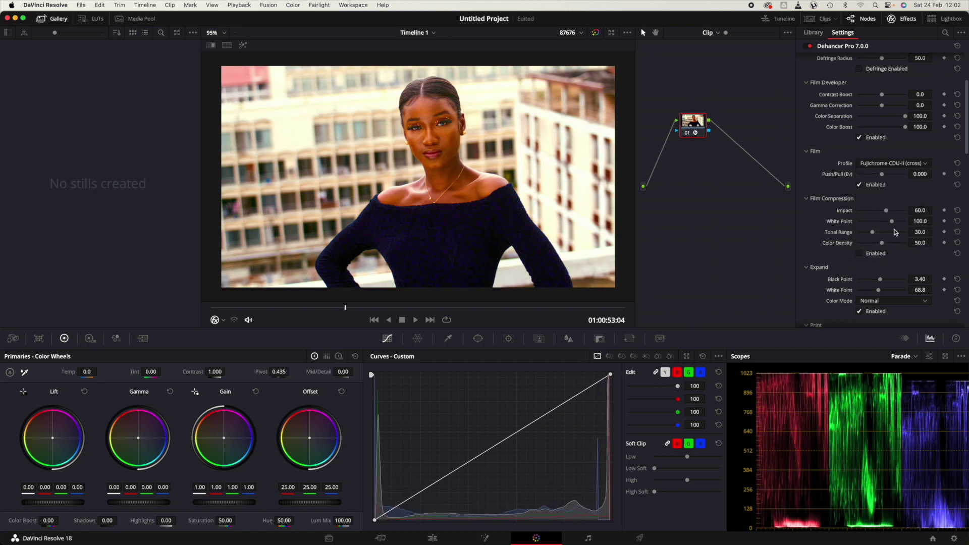
mouse_move(345, 307)
left_mouse_down()
mouse_move(394, 309)
mouse_move(348, 307)
left_mouse_up()
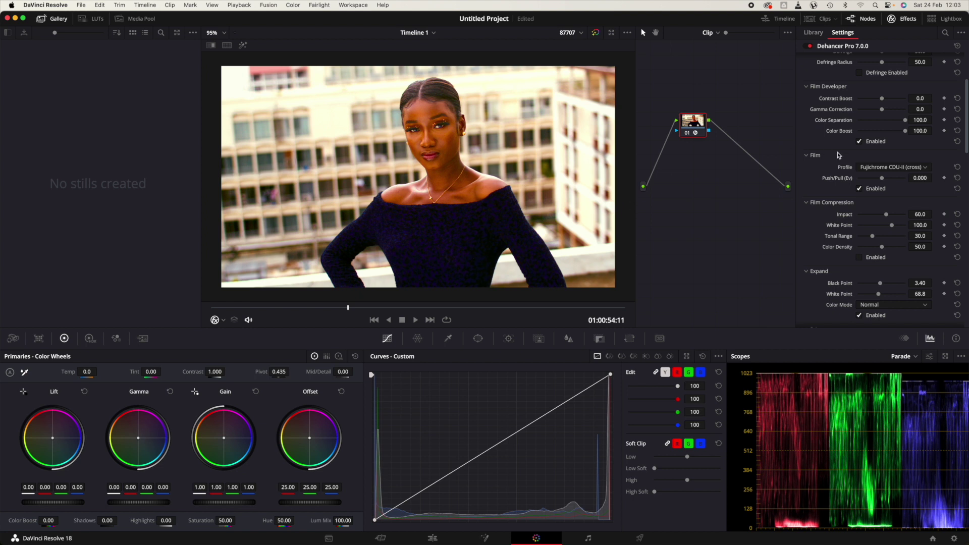
left_click(871, 167)
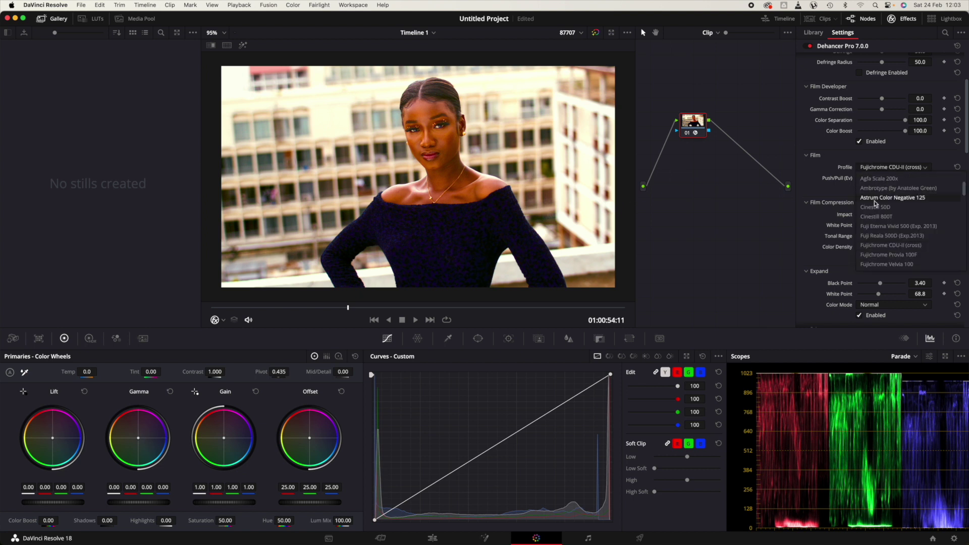
scroll(887, 246, "down", 5)
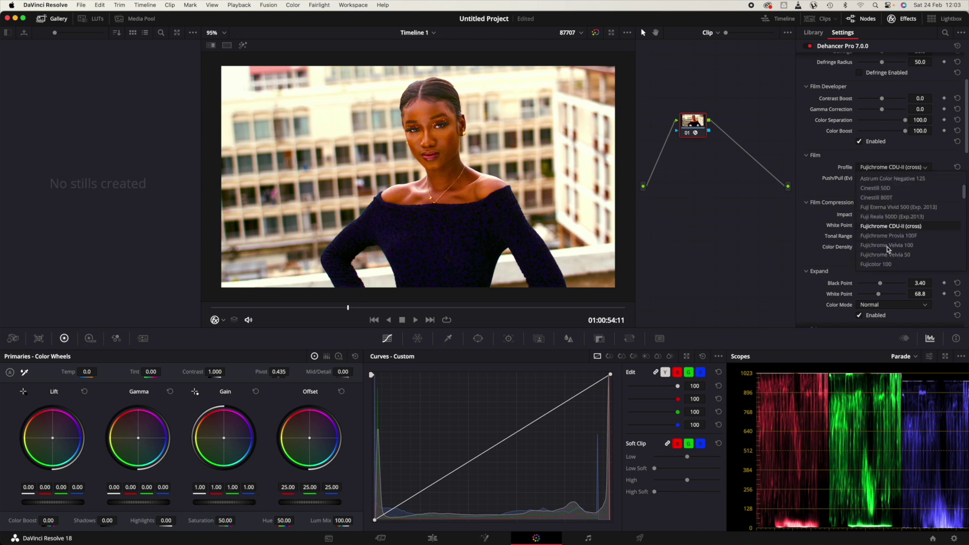
left_click(887, 236)
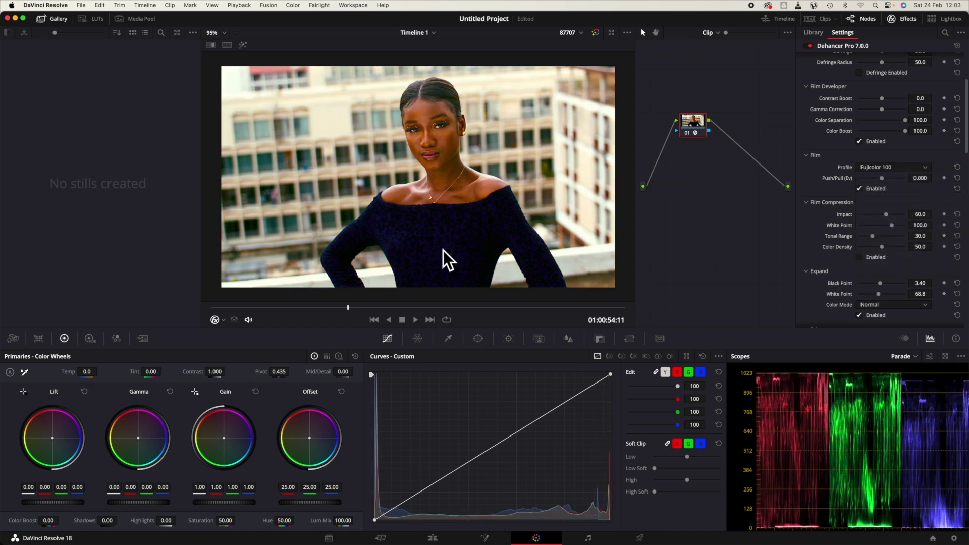
mouse_move(347, 307)
left_mouse_down()
mouse_move(395, 308)
mouse_move(364, 309)
left_mouse_up()
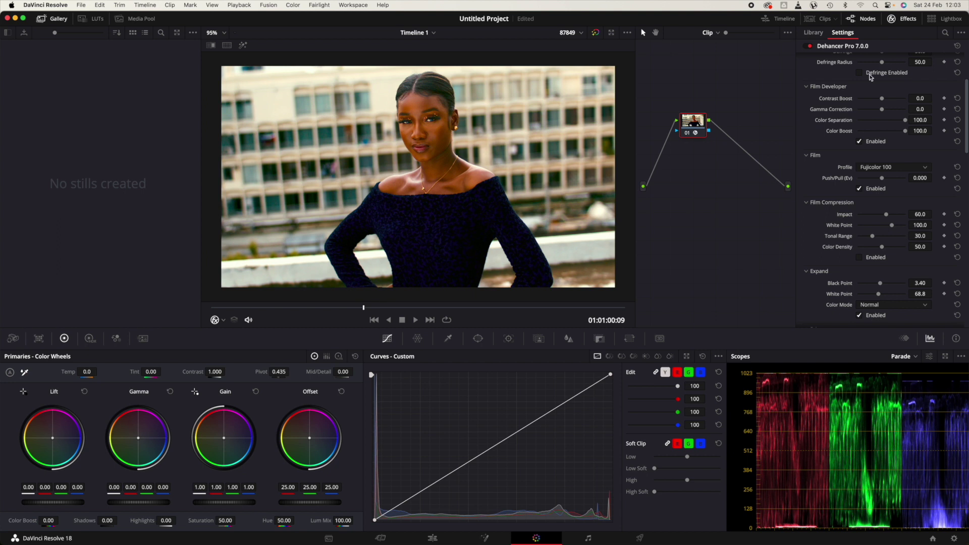
Step: Try Fujicolor C200, then settle on Fujicolor Natura 1600
left_click(876, 167)
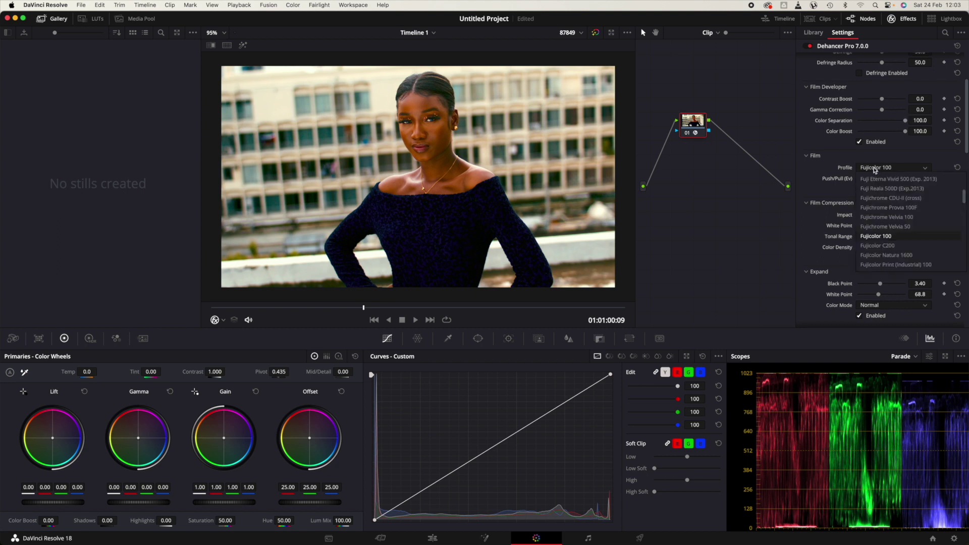
left_click(890, 246)
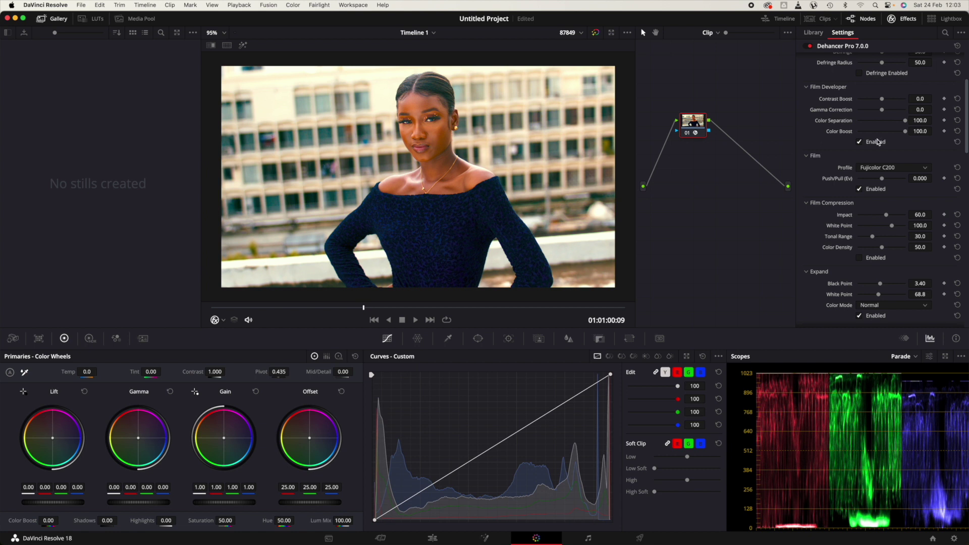
left_click(887, 255)
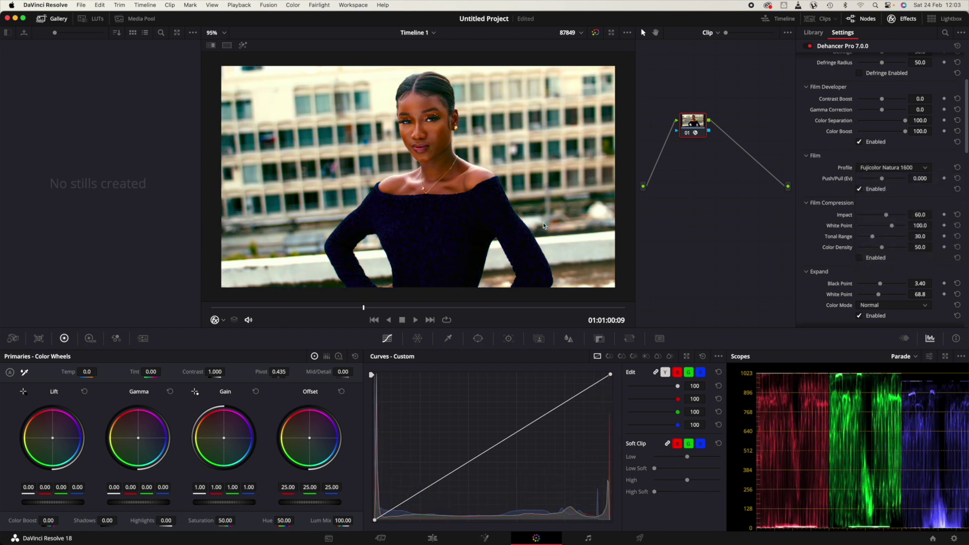
left_click_drag(363, 306, 327, 307)
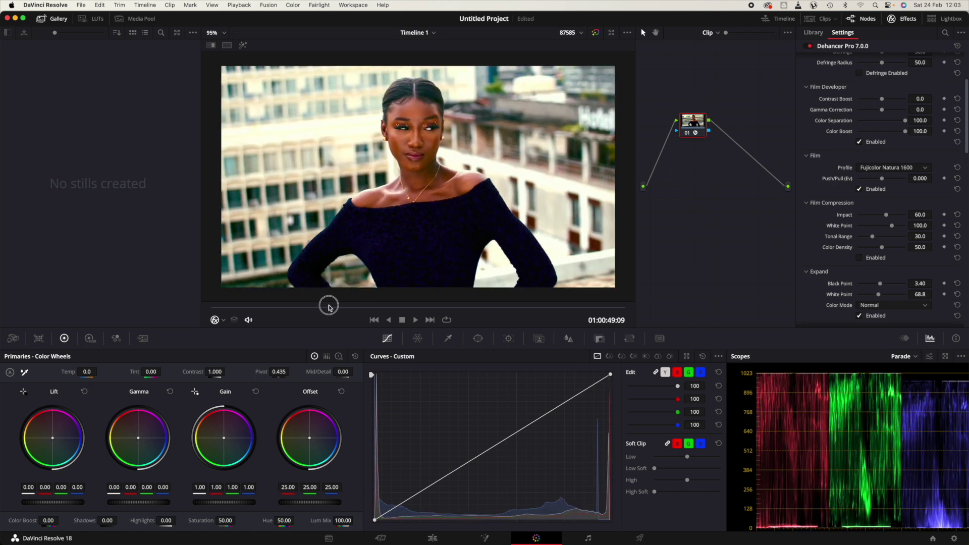
left_click_drag(326, 306, 331, 308)
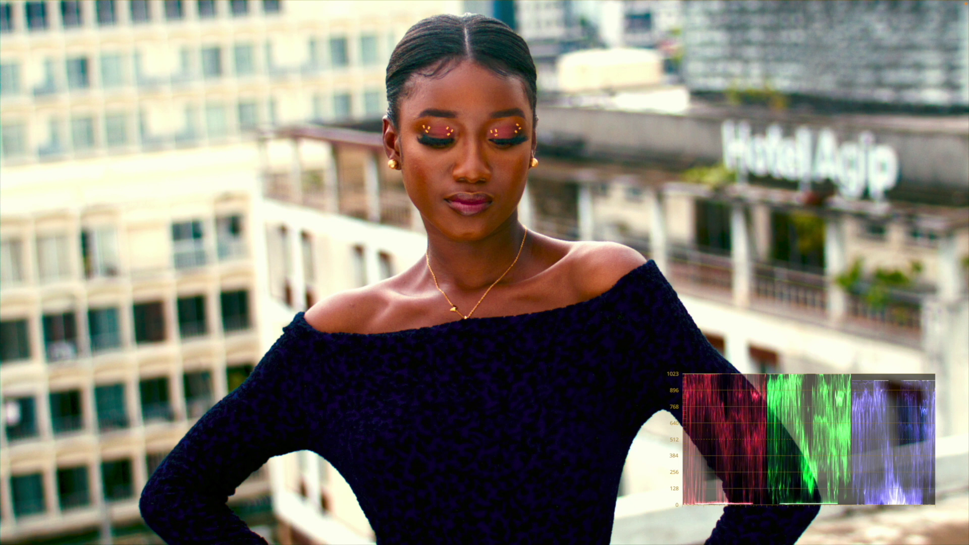
key("Escape")
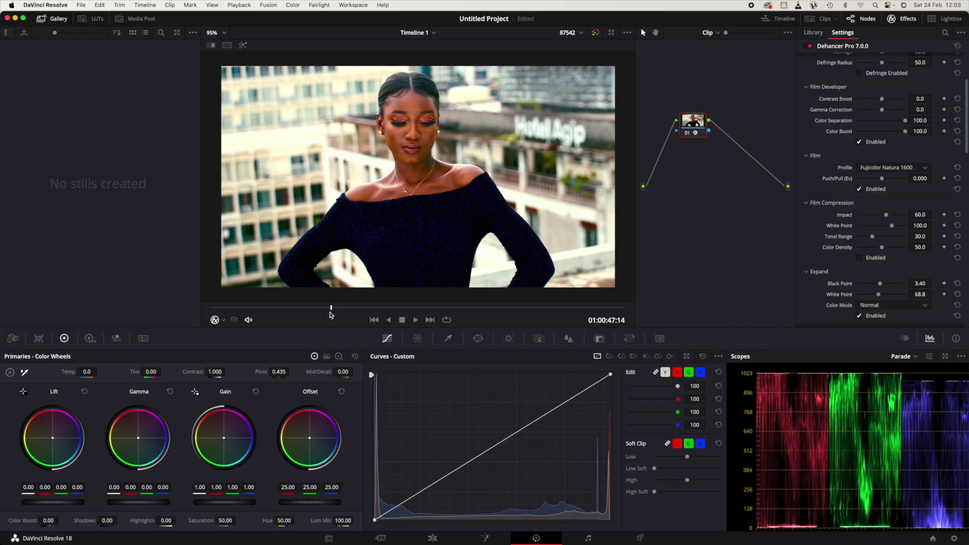
left_click_drag(329, 309, 362, 312)
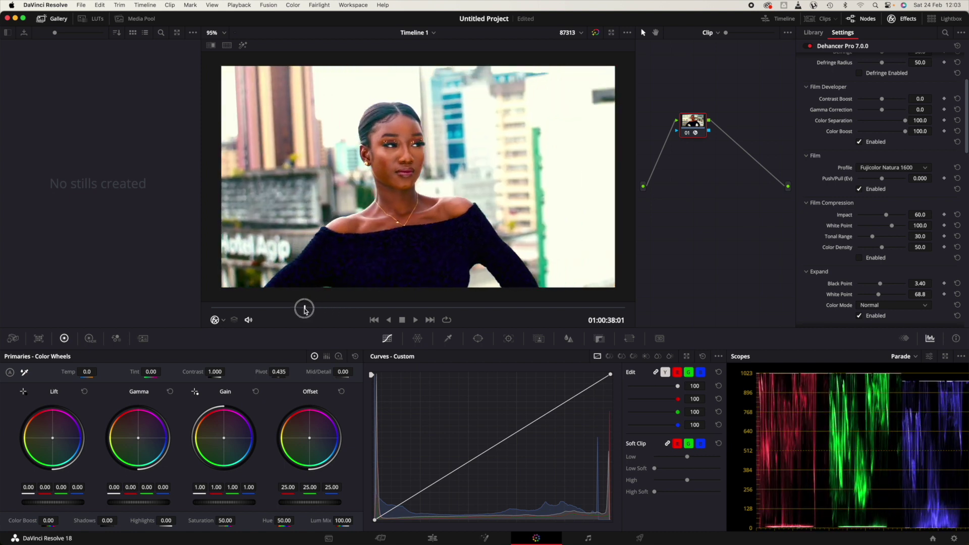
mouse_move(361, 312)
left_mouse_down()
mouse_move(385, 311)
mouse_move(359, 312)
left_mouse_up()
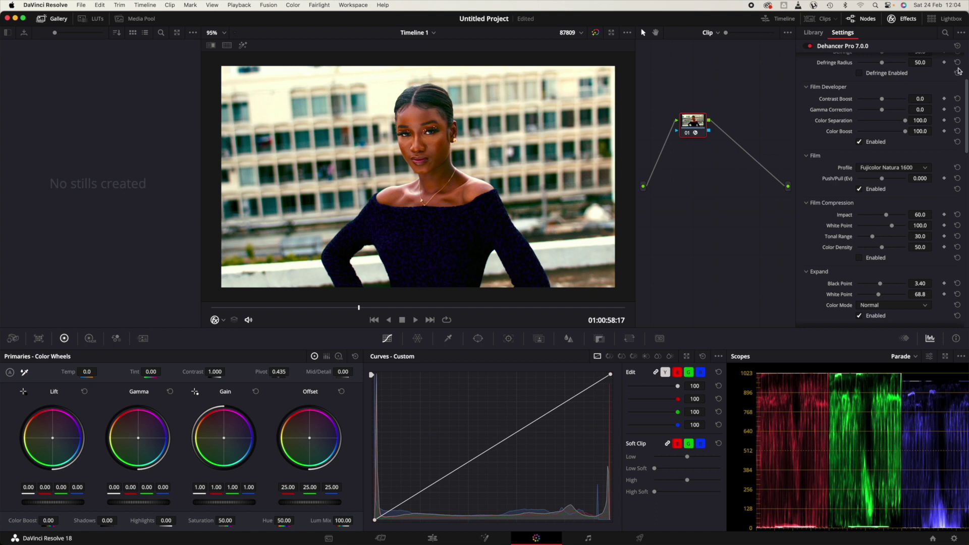
Step: Turn on Film Grain with a Custom profile, leaving Halation off
scroll(893, 180, "down", 3)
scroll(886, 188, "down", 2)
scroll(874, 190, "down", 2)
scroll(864, 251, "down", 2)
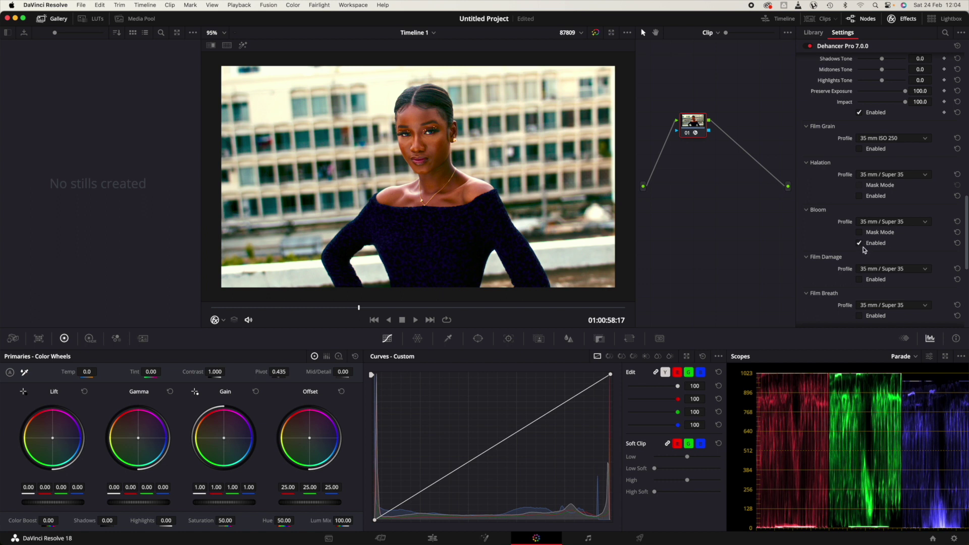
left_click(860, 196)
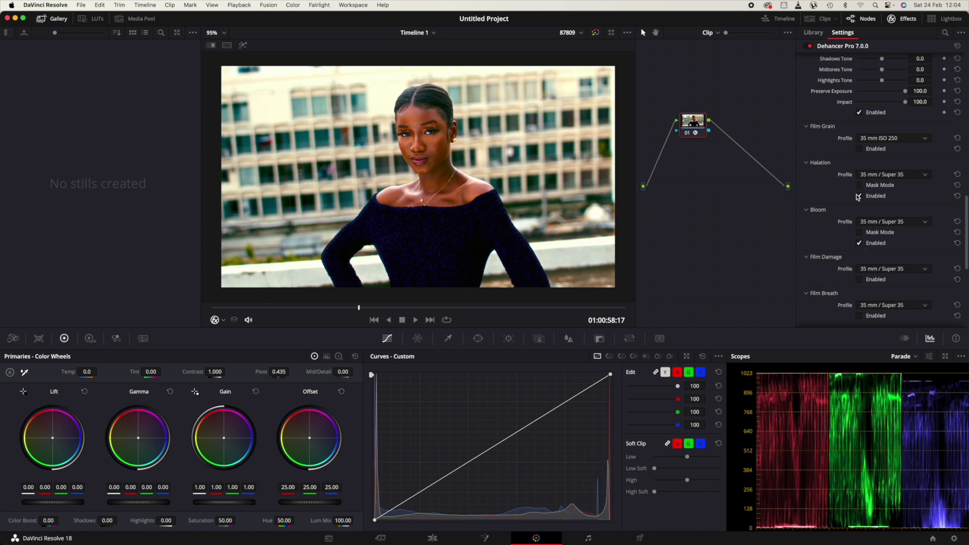
left_click(859, 196)
left_click(859, 149)
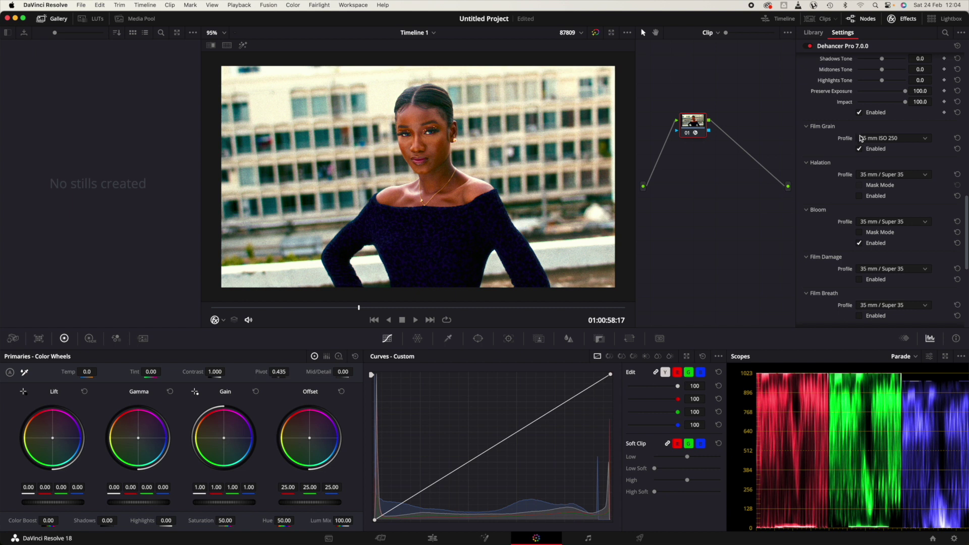
left_click(876, 138)
left_click(871, 150)
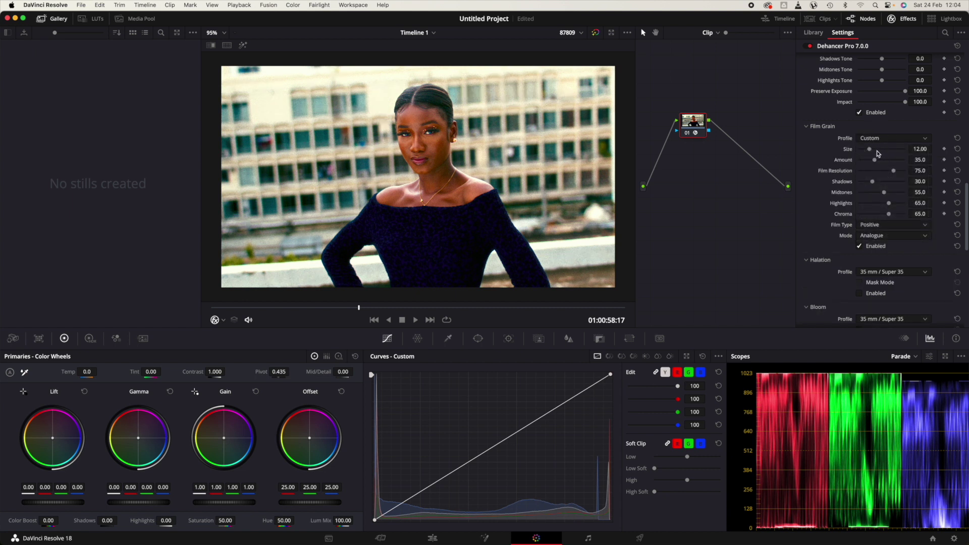
Step: Lower the film grain Amount to 17.5
left_click_drag(874, 160, 866, 161)
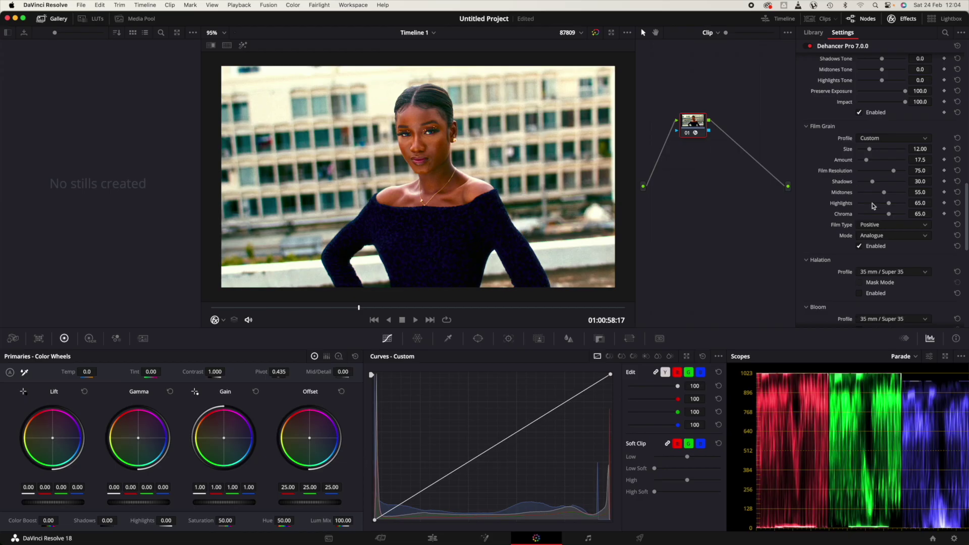
scroll(875, 206, "down", 3)
scroll(841, 208, "down", 2)
scroll(842, 208, "up", 3)
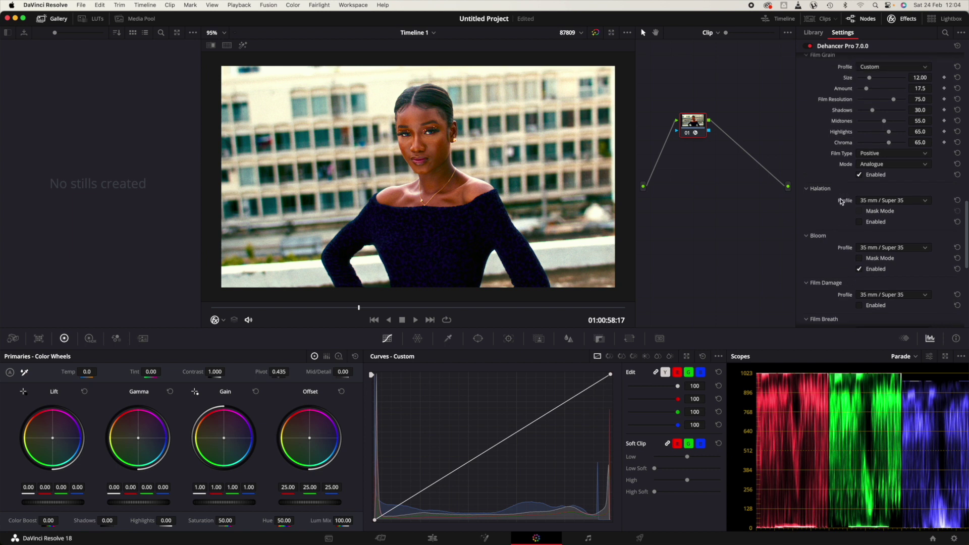
Step: Disable Dehancer's Film Grain, then bypass and restore the Dehancer Pro effect to compare before and after
left_click(859, 210)
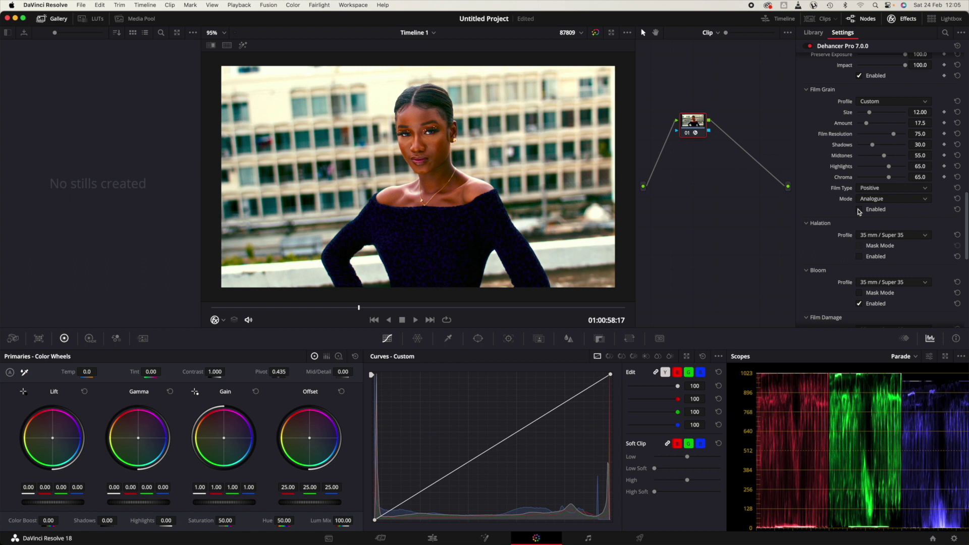
left_click(810, 47)
left_click(810, 47)
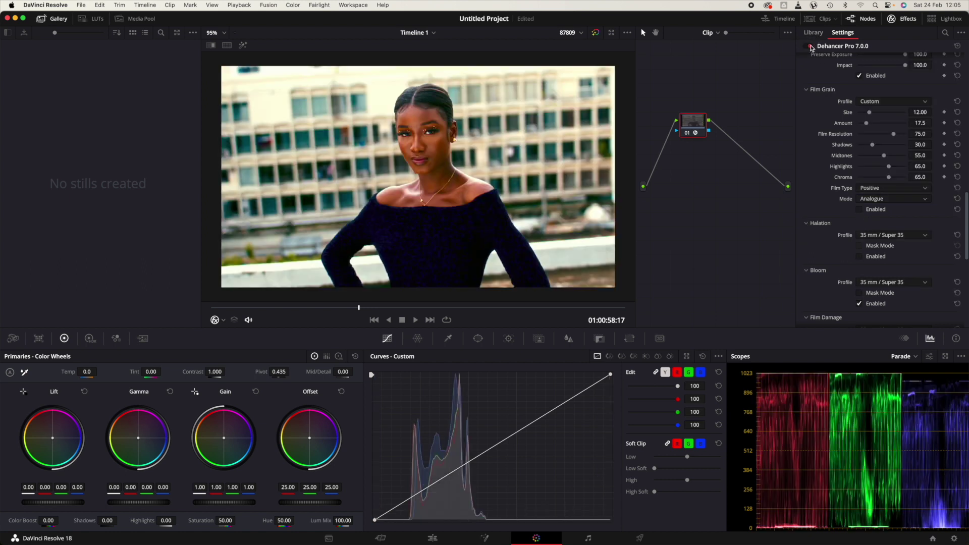